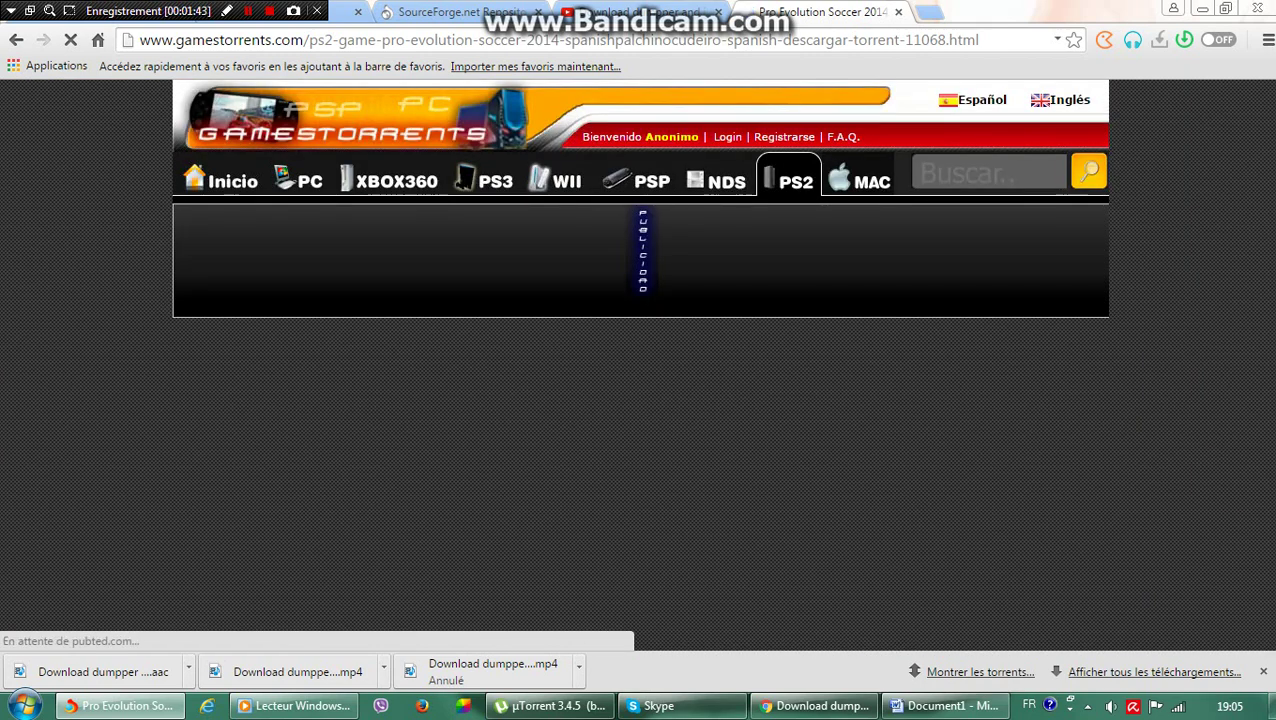
Examine the Pro Evolution Soccer 2014 details on the GamesTorrents page, highlighting the listed file format.
scroll(636, 380, "down", 1)
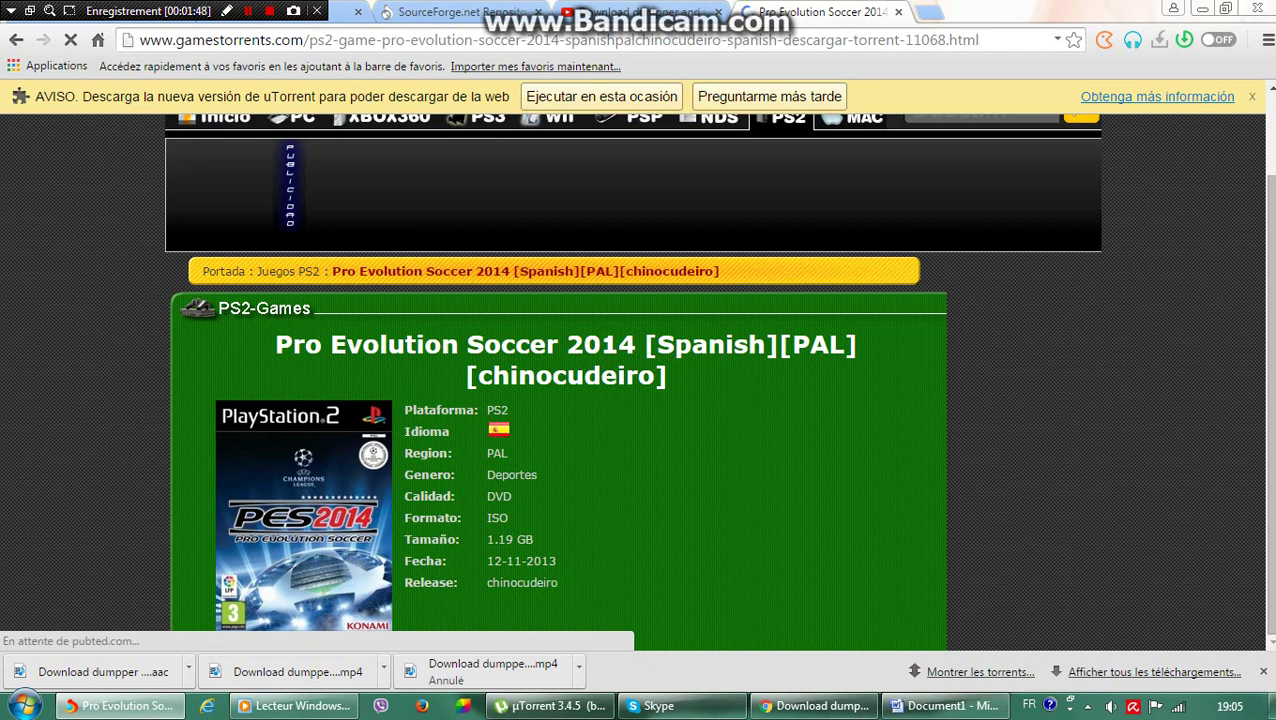
left_click_drag(491, 518, 508, 518)
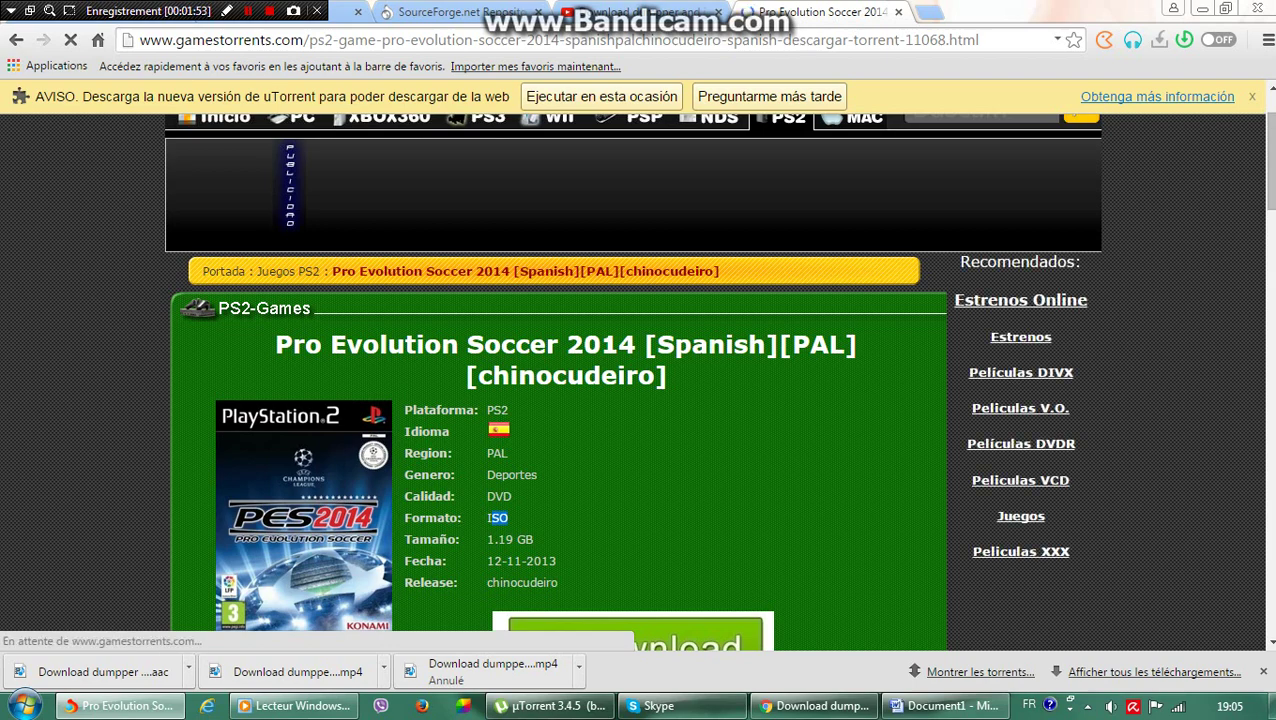
left_click(506, 513)
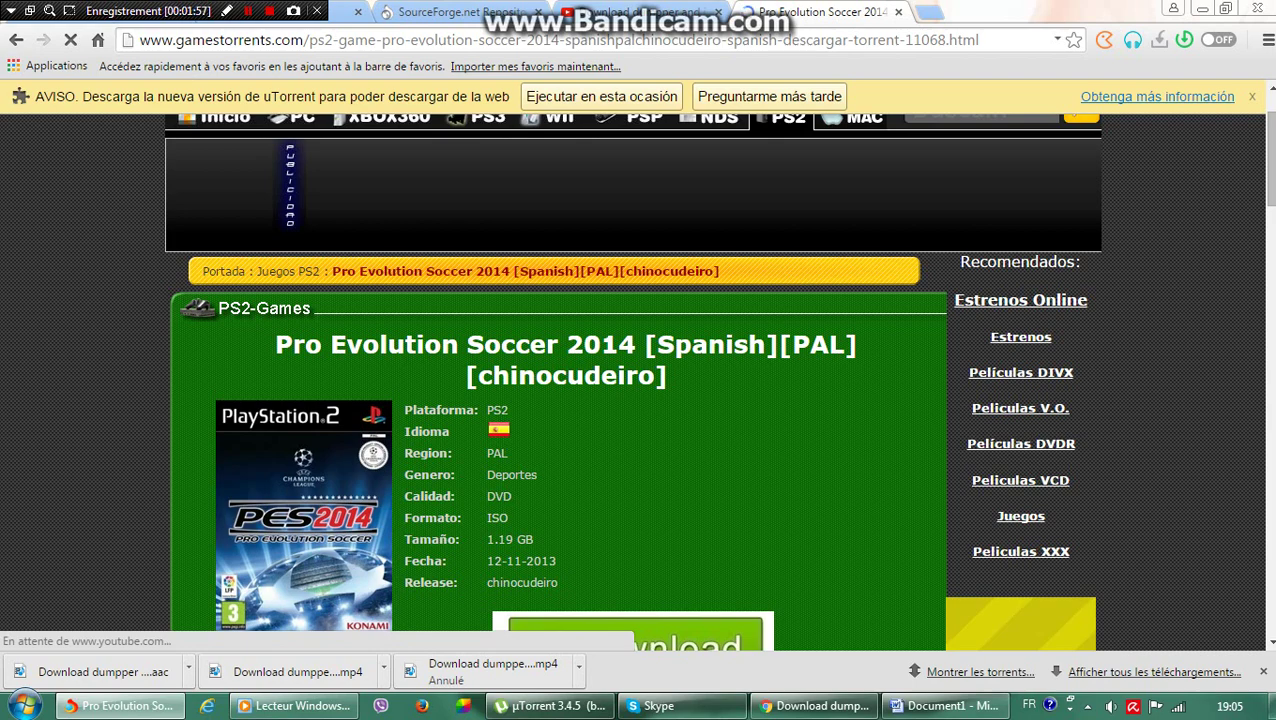
left_click_drag(508, 518, 433, 518)
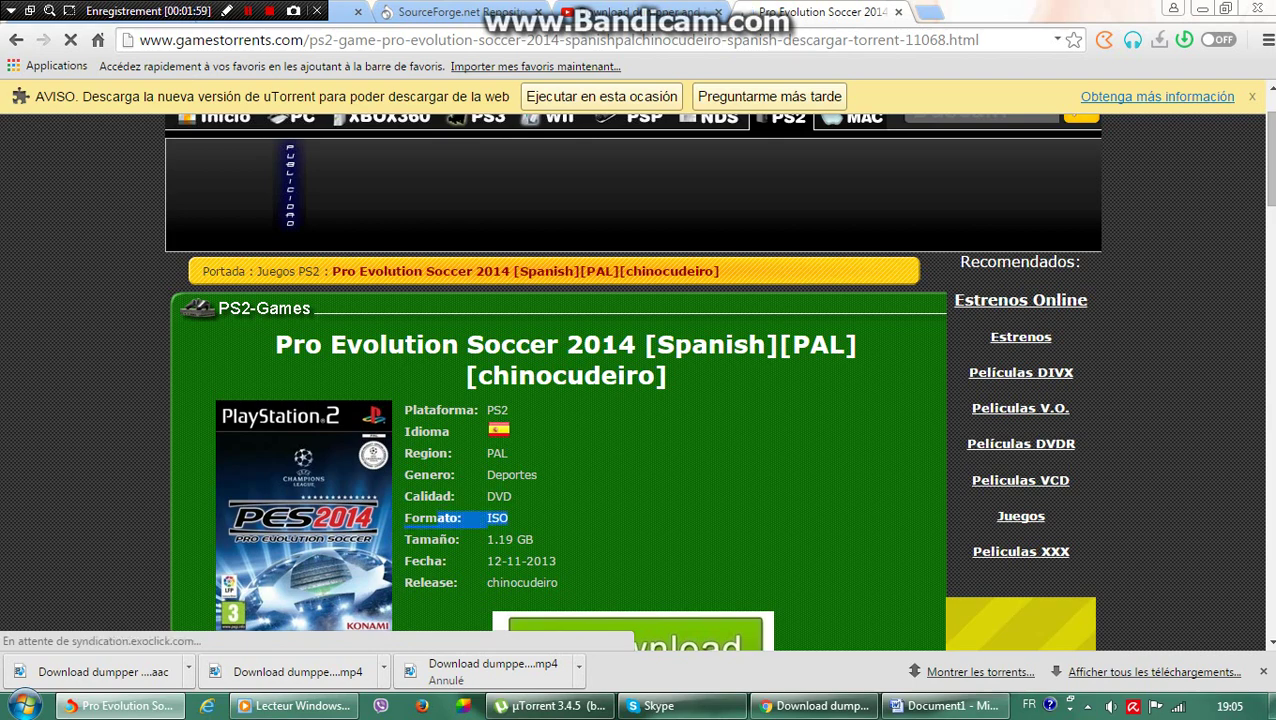
left_click(520, 520)
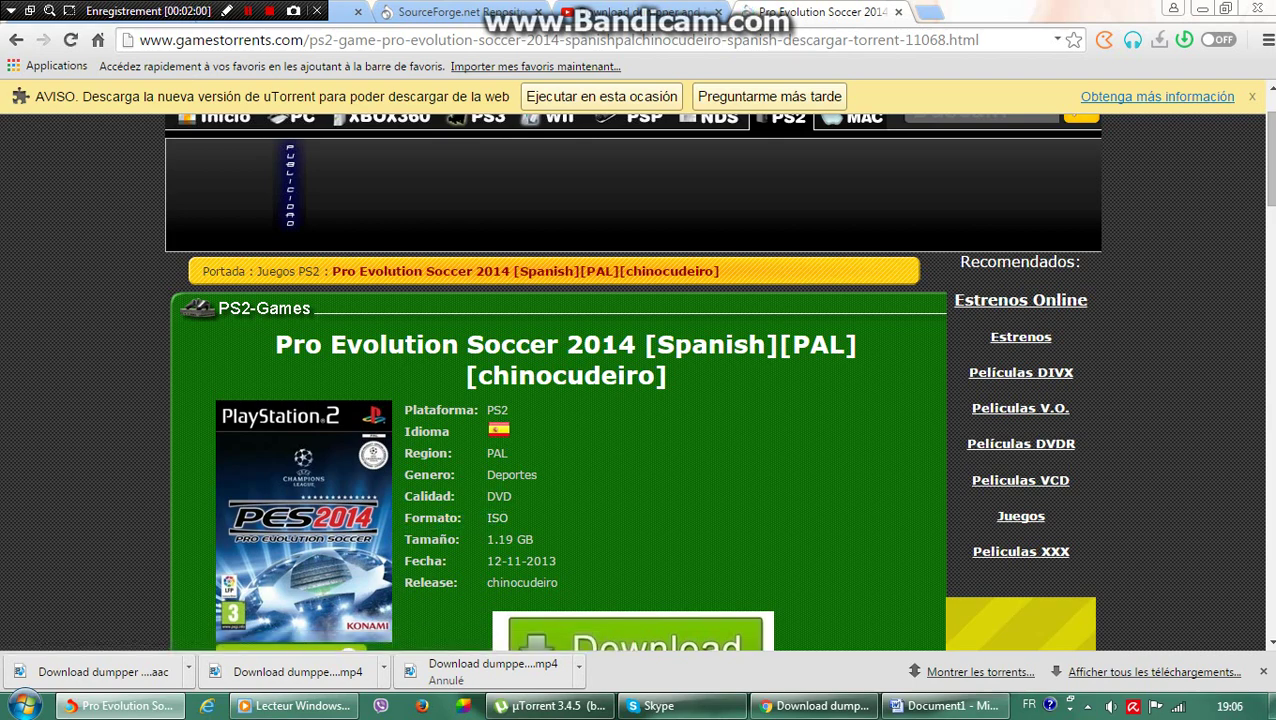
double_click(498, 518)
Download the Pro Evolution Soccer 2014 torrent file and add it to µTorrent, saving to C:\Users\LENOVO\Downloads\.
scroll(632, 380, "down", 4)
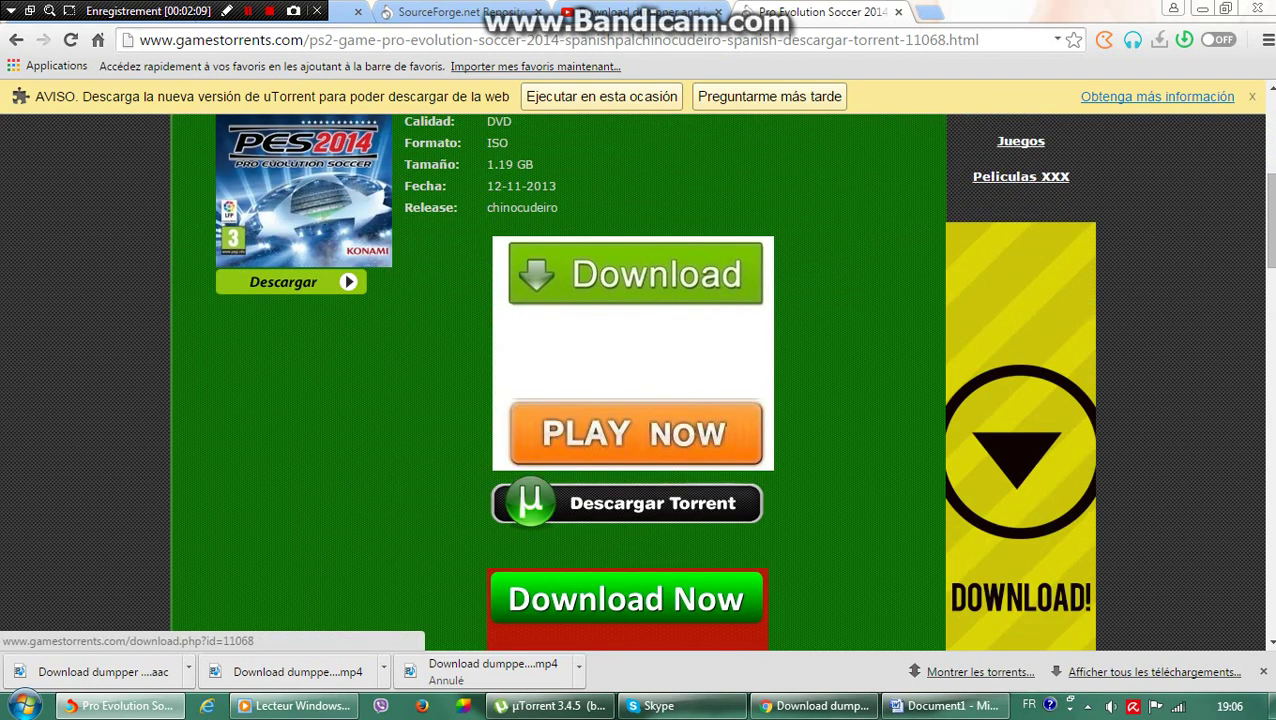
left_click(627, 503)
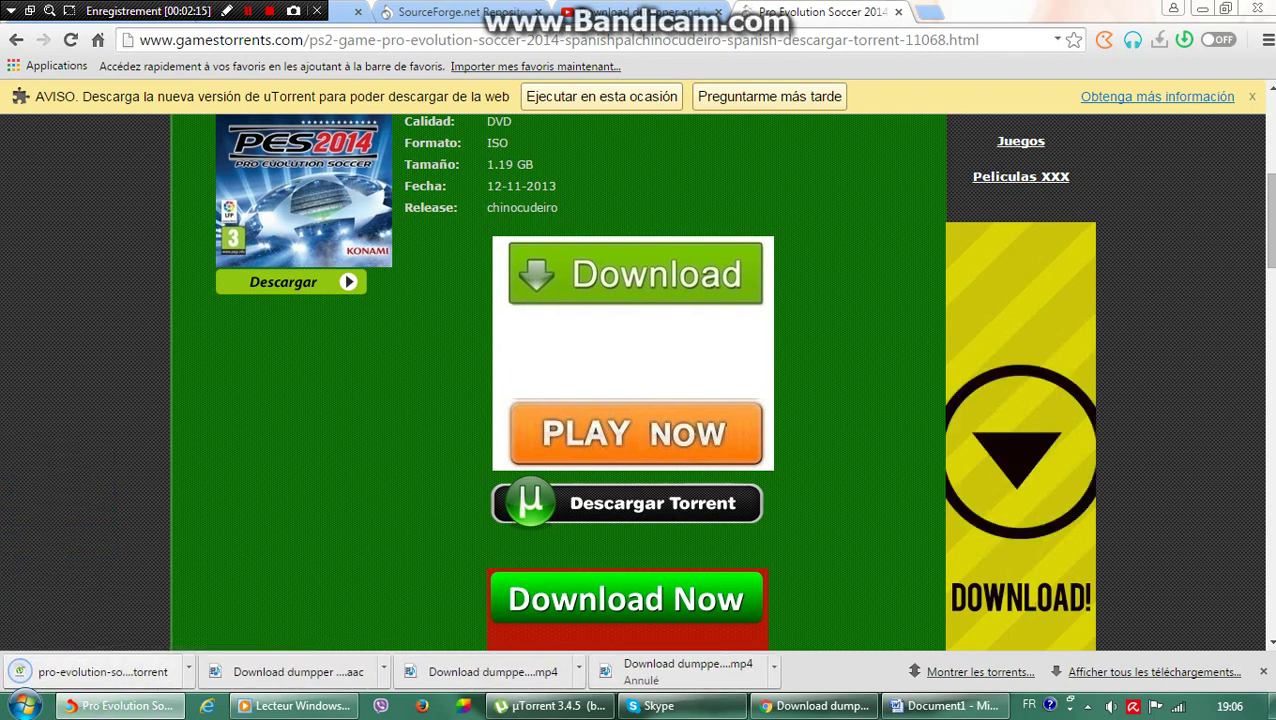
left_click(189, 669)
left_click(189, 669)
left_click(189, 669)
left_click(189, 669)
left_click(189, 669)
left_click(189, 669)
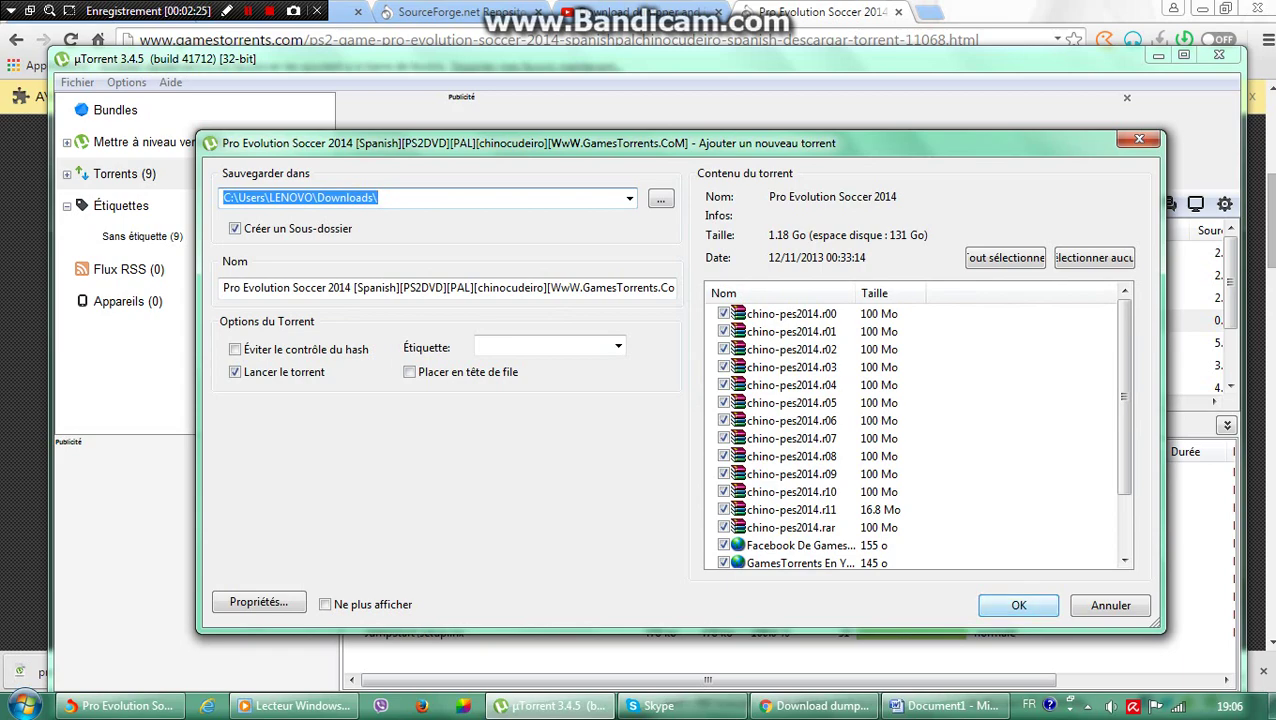
key("Return")
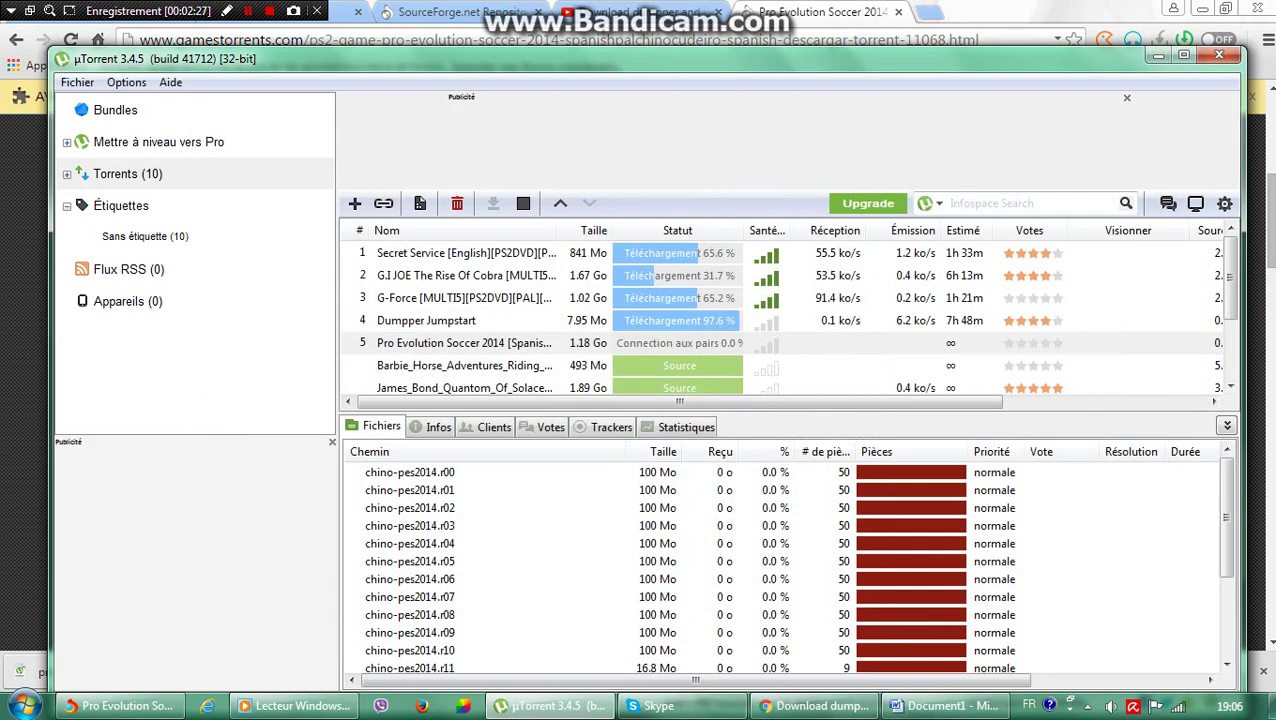
View the downloaded files of the Pro Evolution Soccer 2013 torrent in their folder, then close that folder.
scroll(785, 320, "down", 1)
scroll(787, 317, "down", 1)
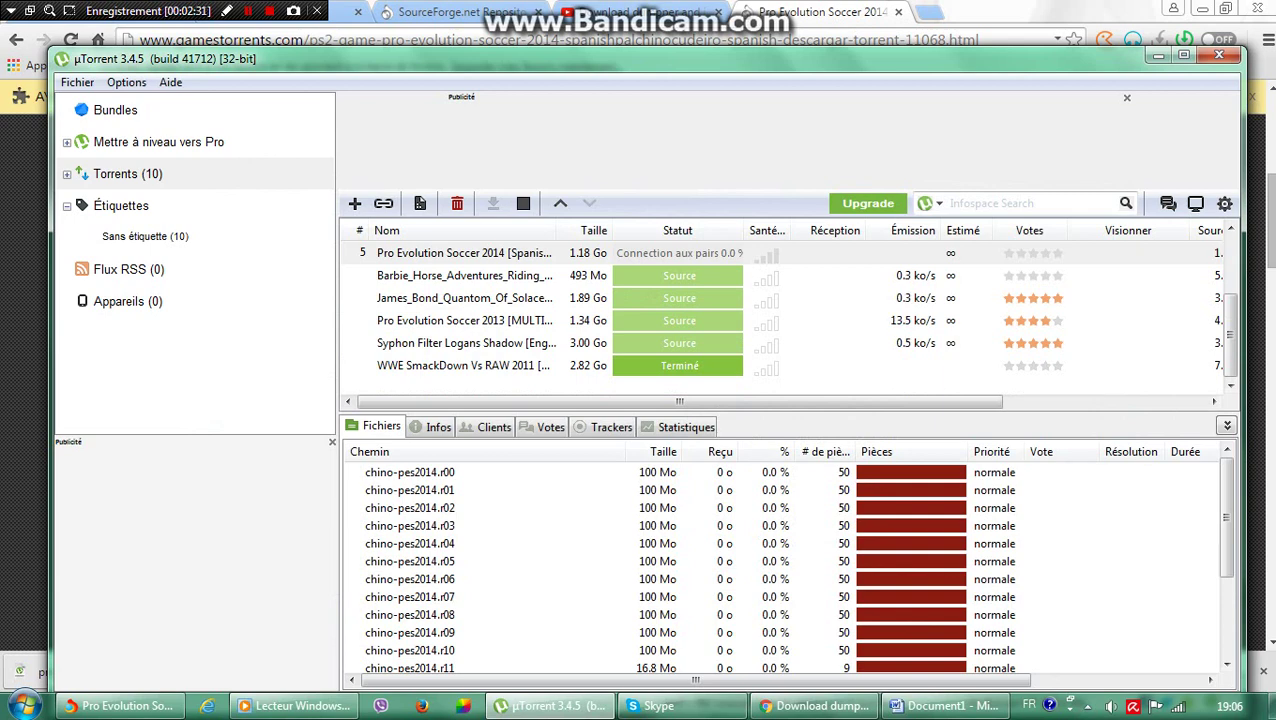
left_click(464, 321)
double_click(464, 321)
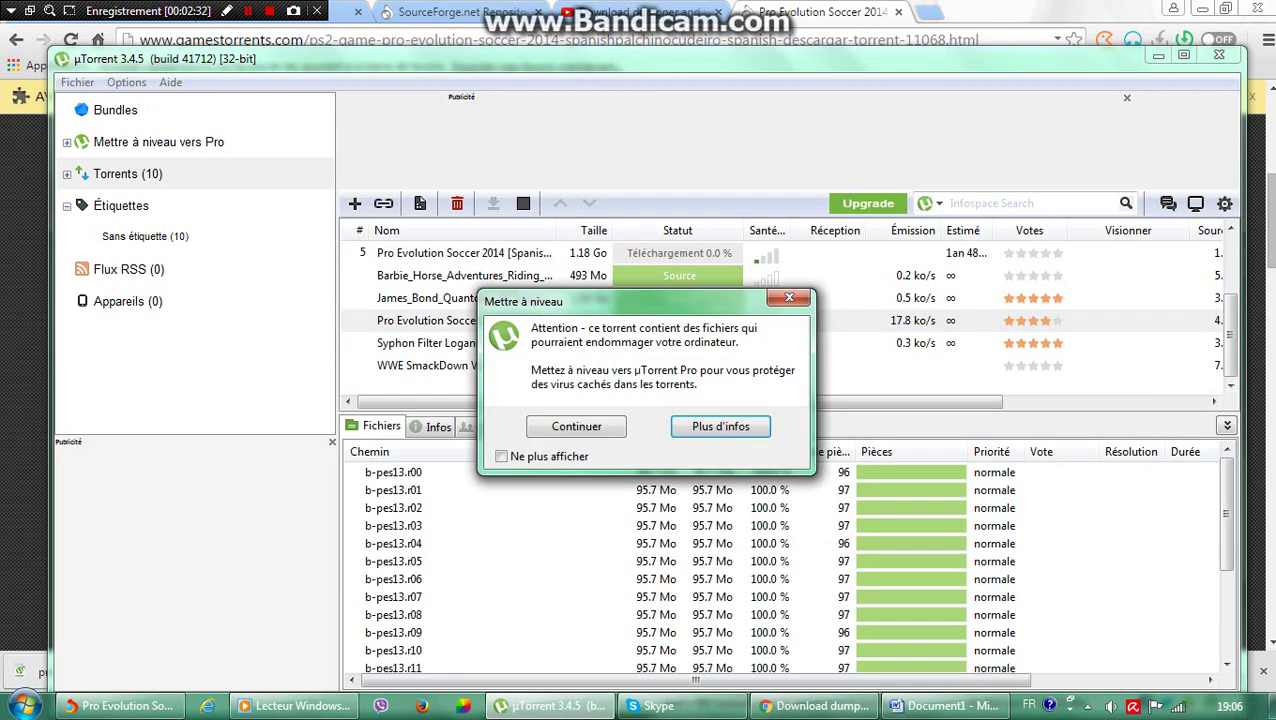
key("Return")
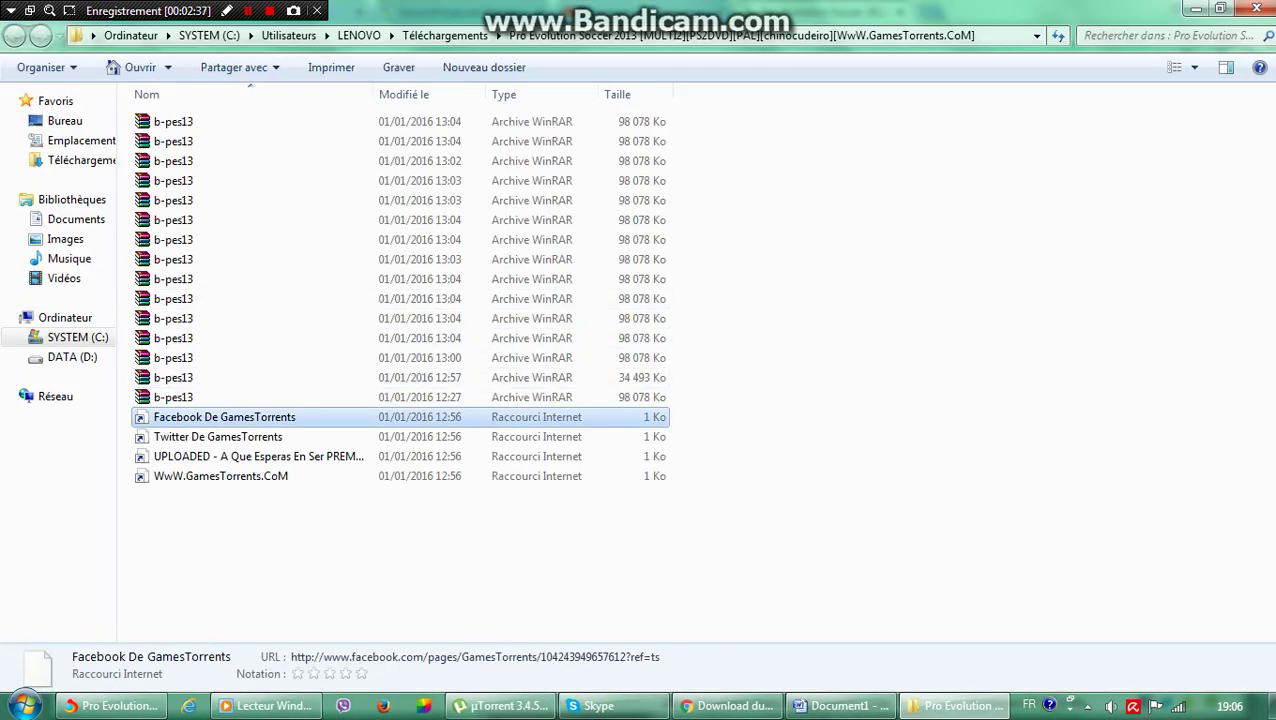
left_click(1255, 8)
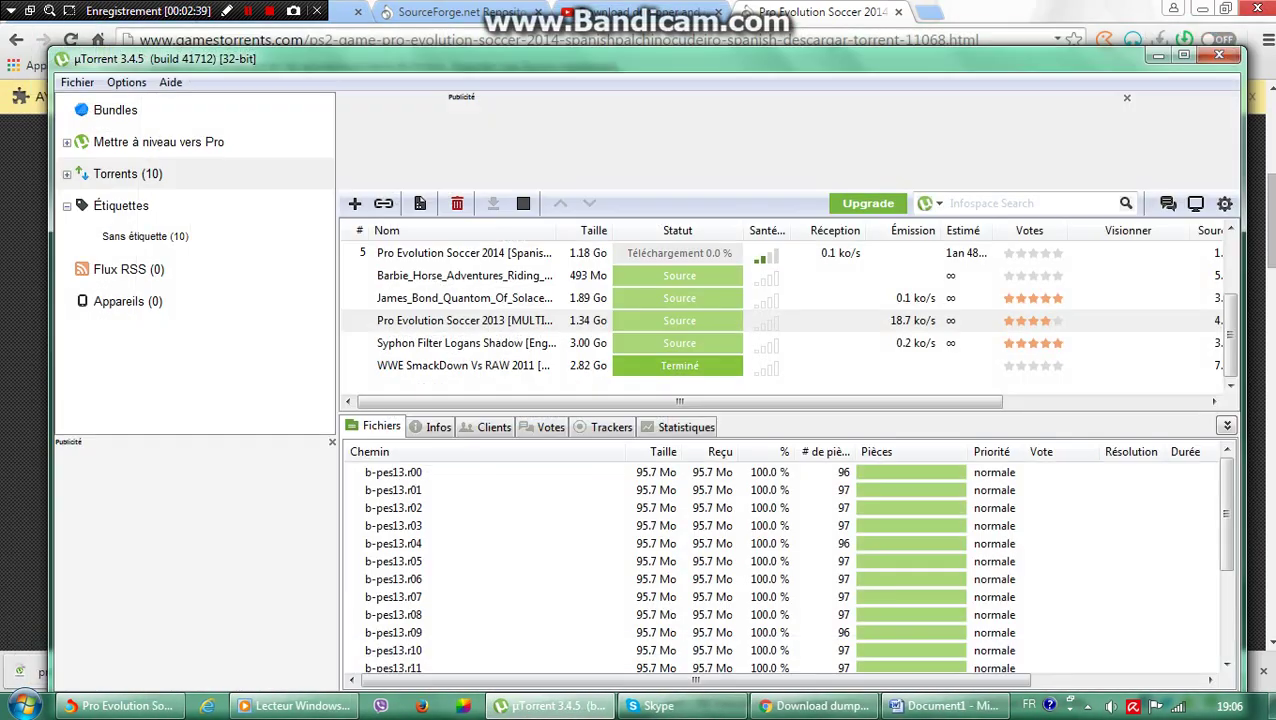
Minimize the open windows, launch USBUtil v2.0 Full (French) from the desktop and dismiss the AutoPlay prompt for drive F:.
left_click(1158, 55)
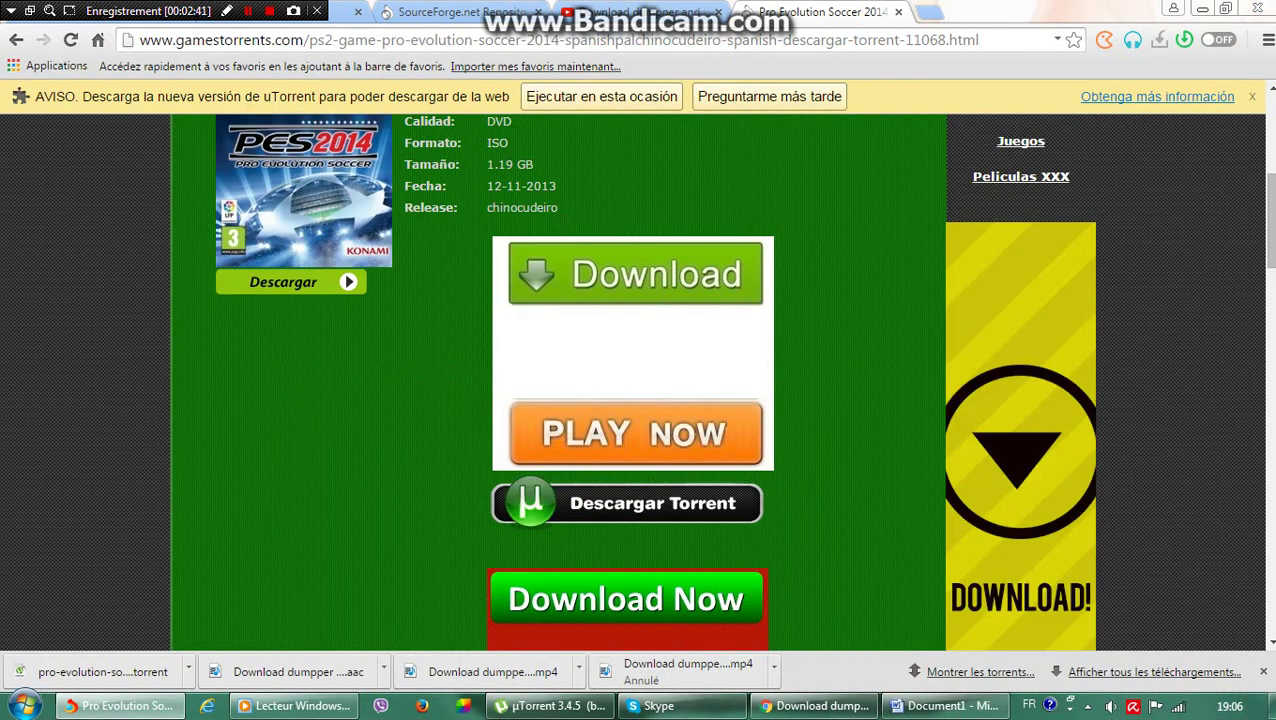
left_click(1202, 8)
left_click(1190, 8)
left_click_drag(317, 262, 658, 242)
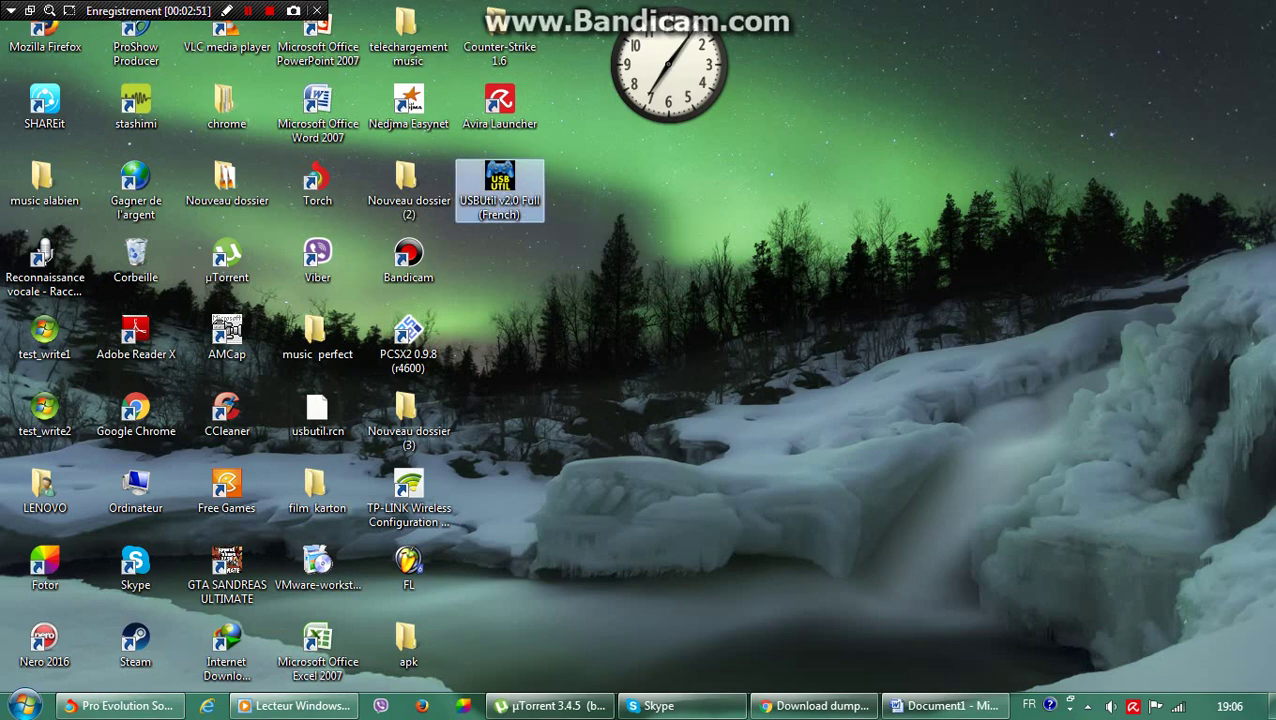
double_click(500, 188)
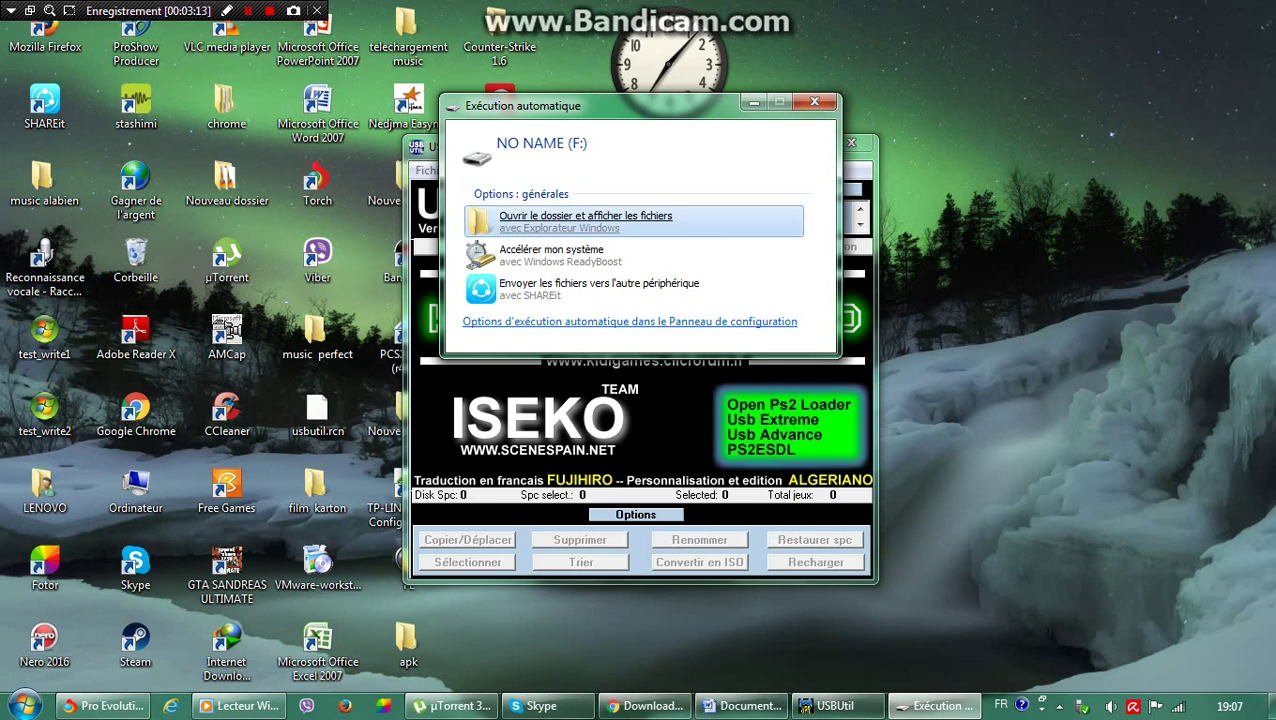
left_click(815, 102)
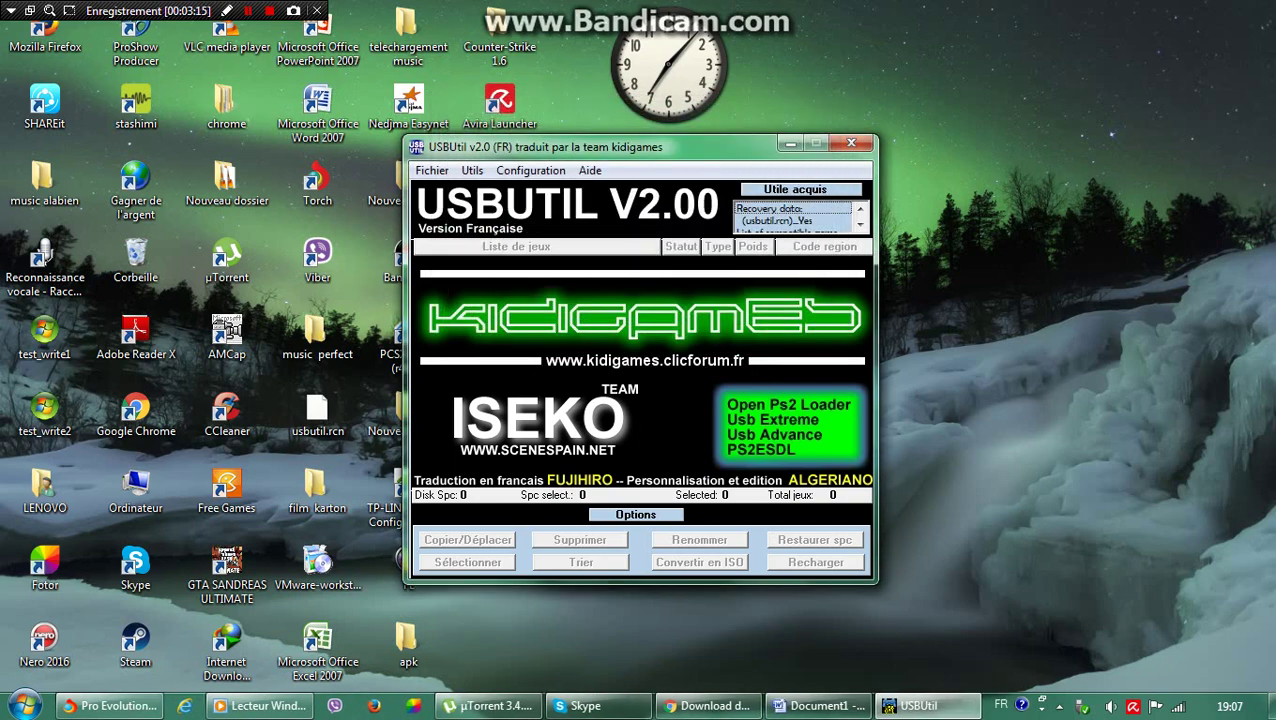
Start creating a game from an ISO and set the source drive to C:\, clearing the media player out of the way.
left_click(432, 170)
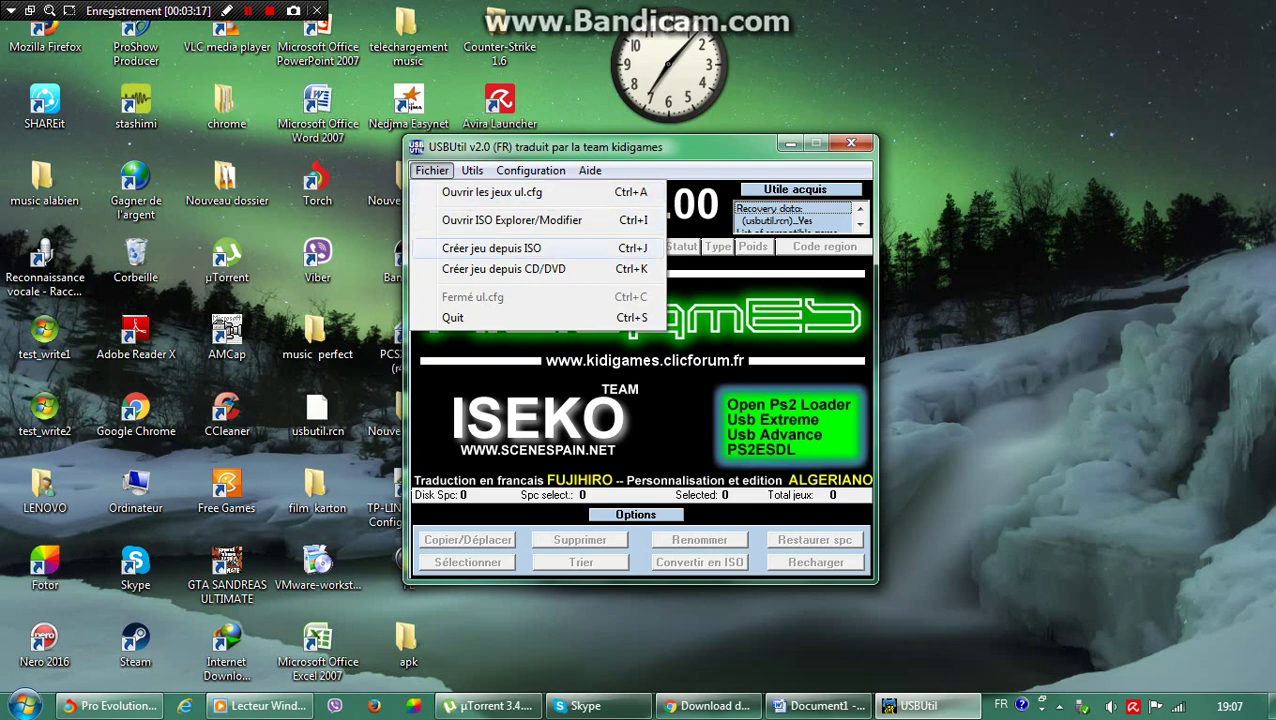
left_click(491, 248)
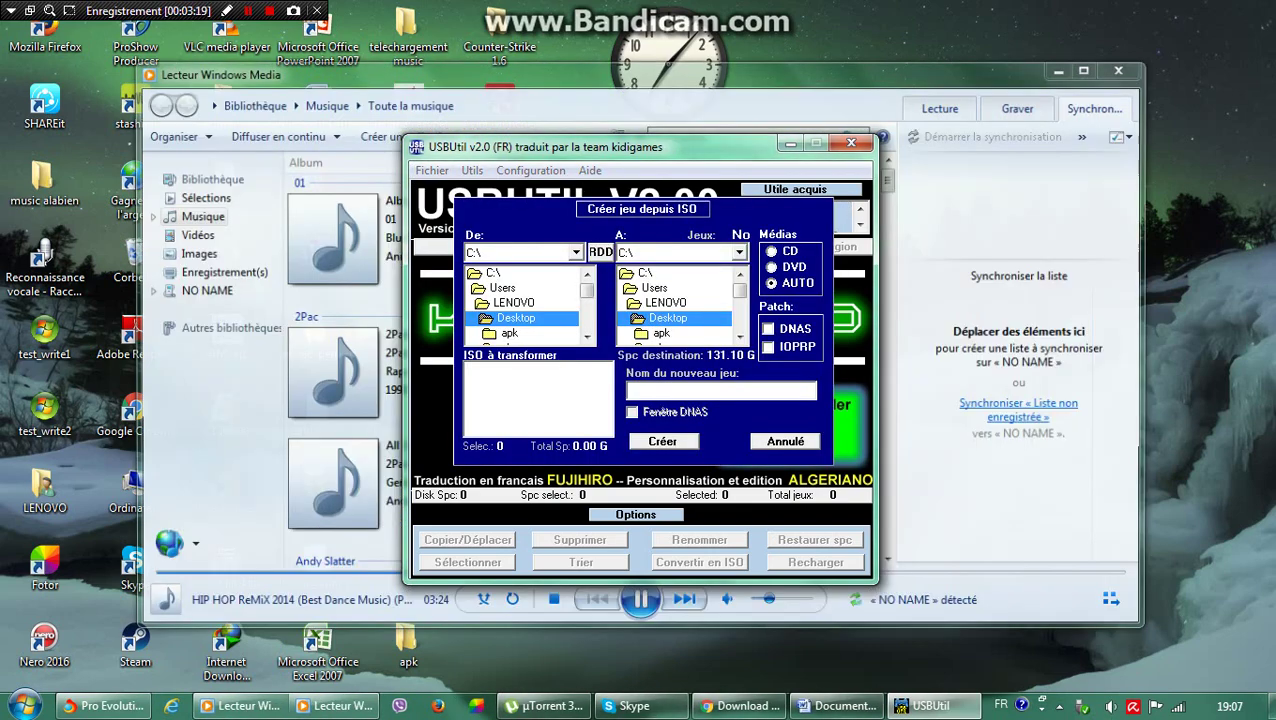
left_click(1063, 68)
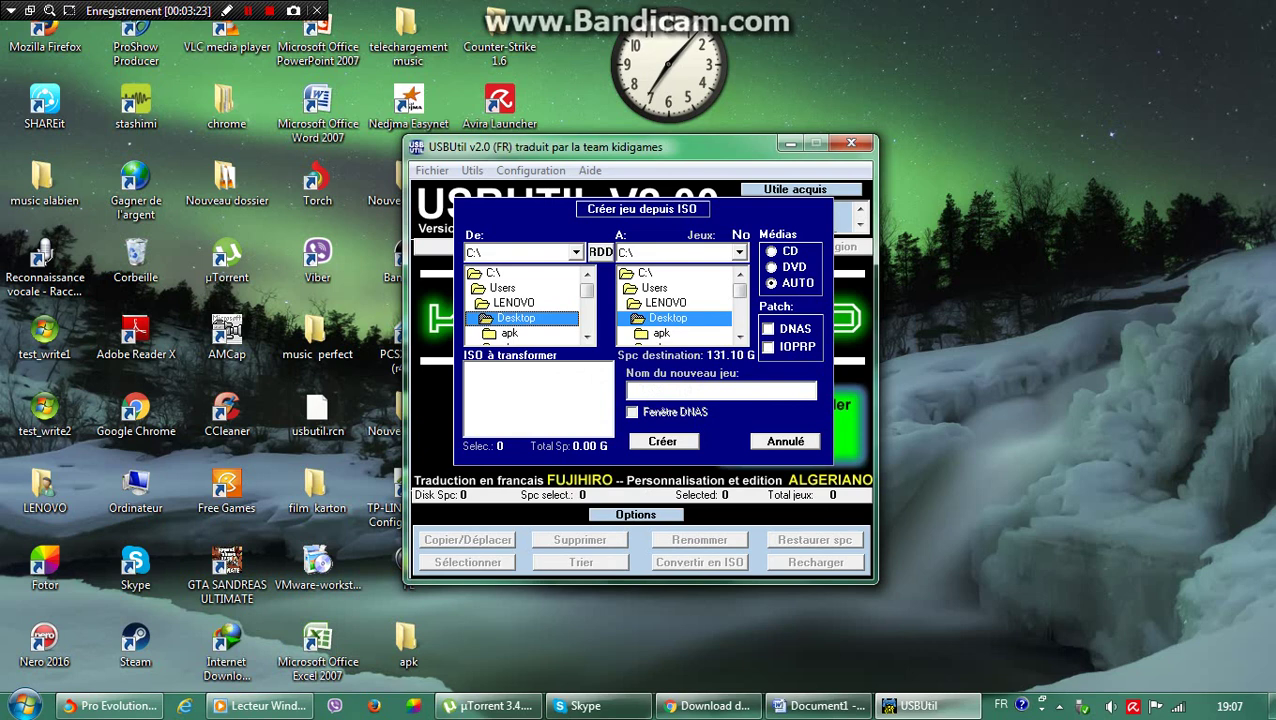
left_click(576, 253)
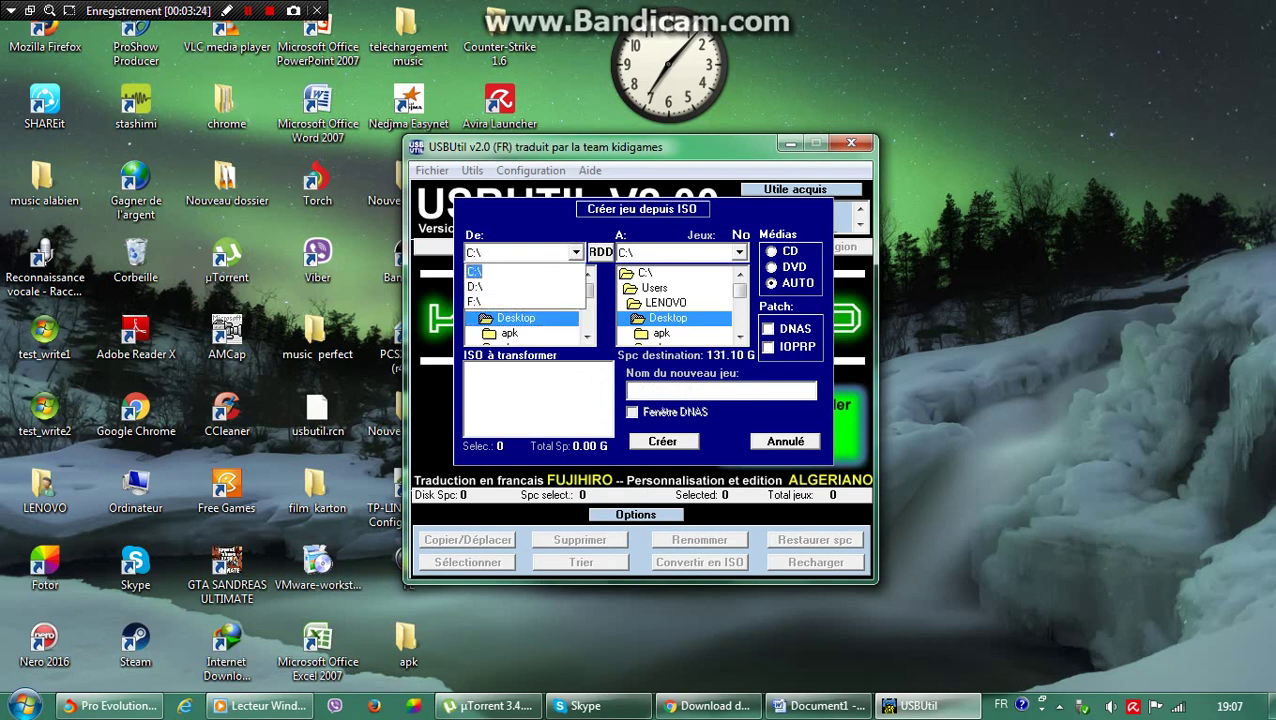
left_click(490, 270)
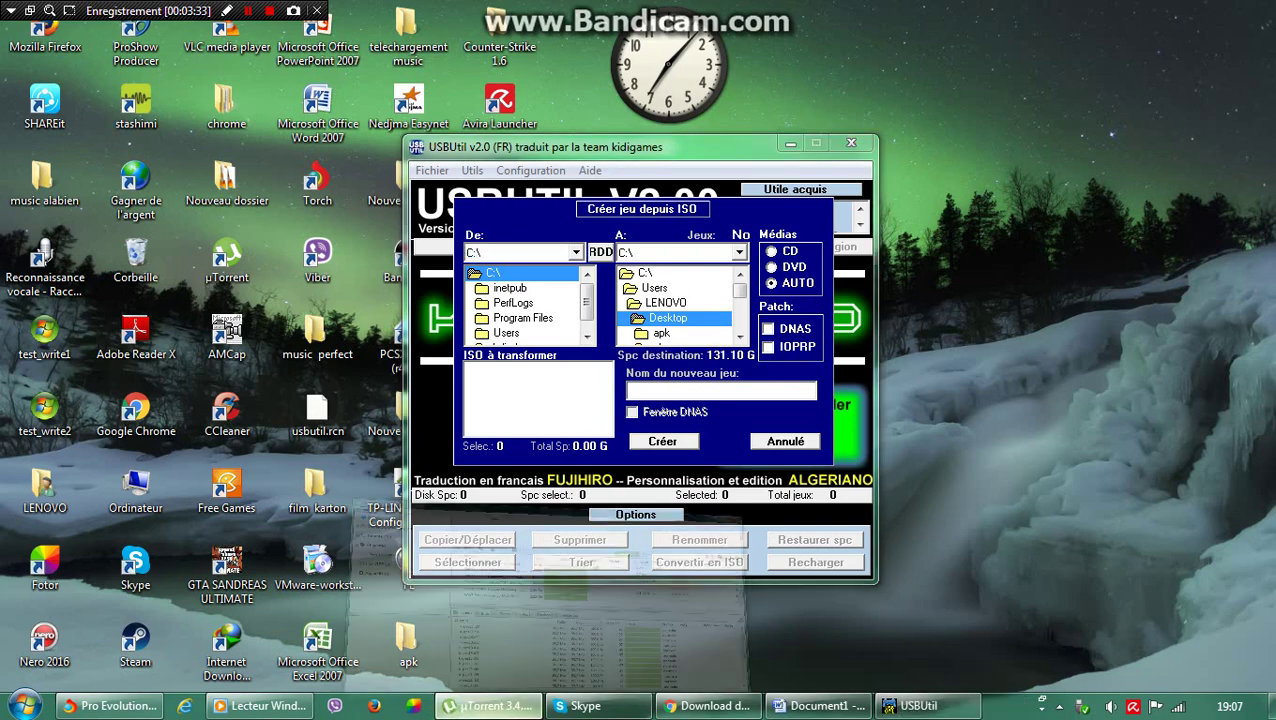
left_click(487, 705)
right_click(557, 343)
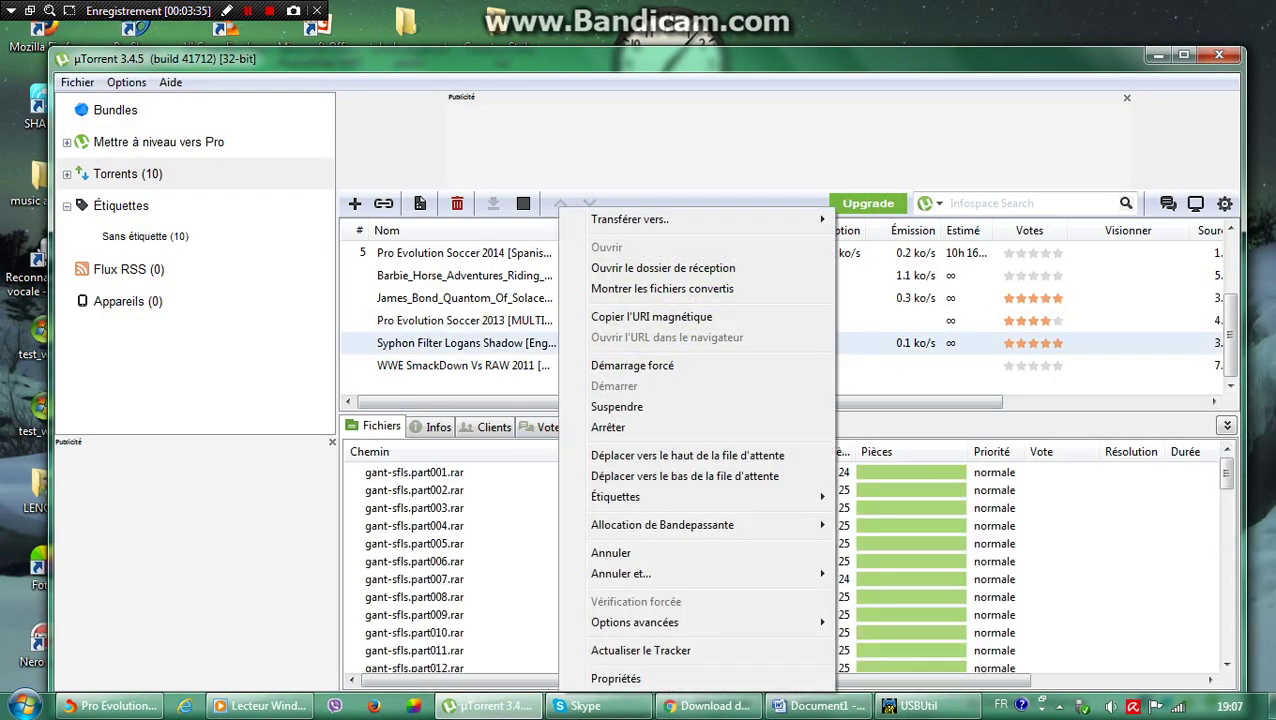
key("Escape")
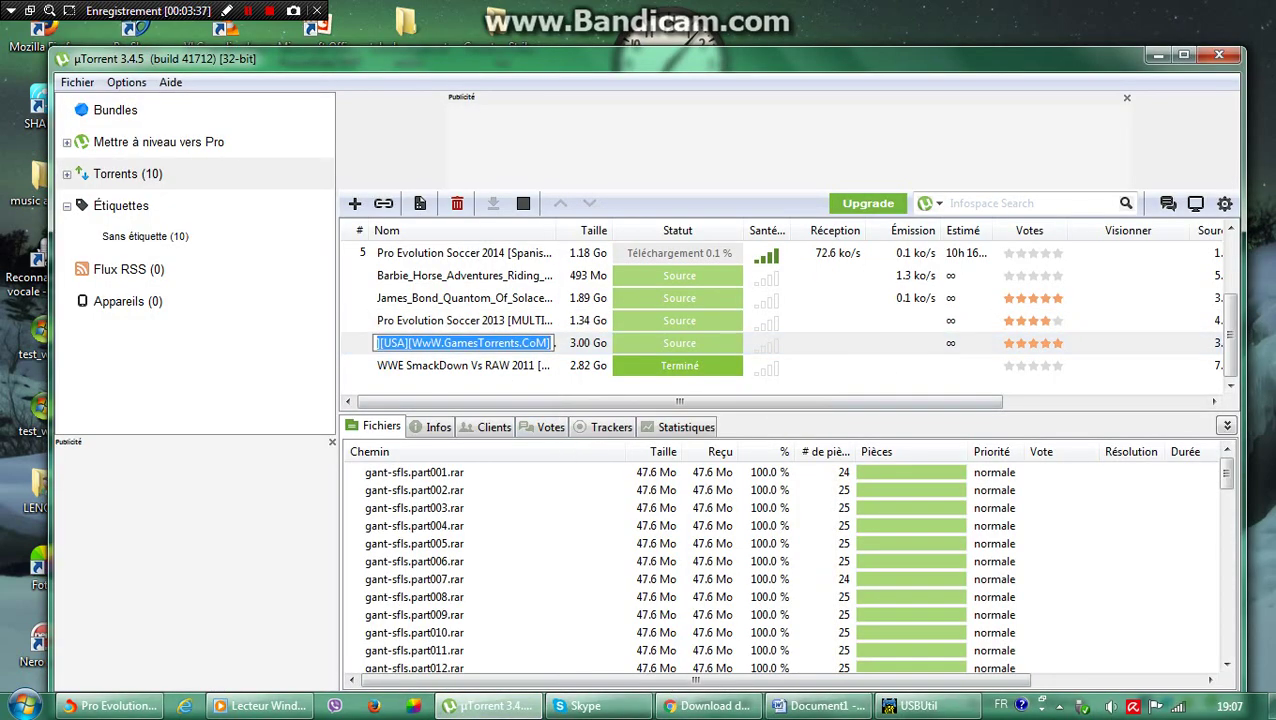
right_click(501, 320)
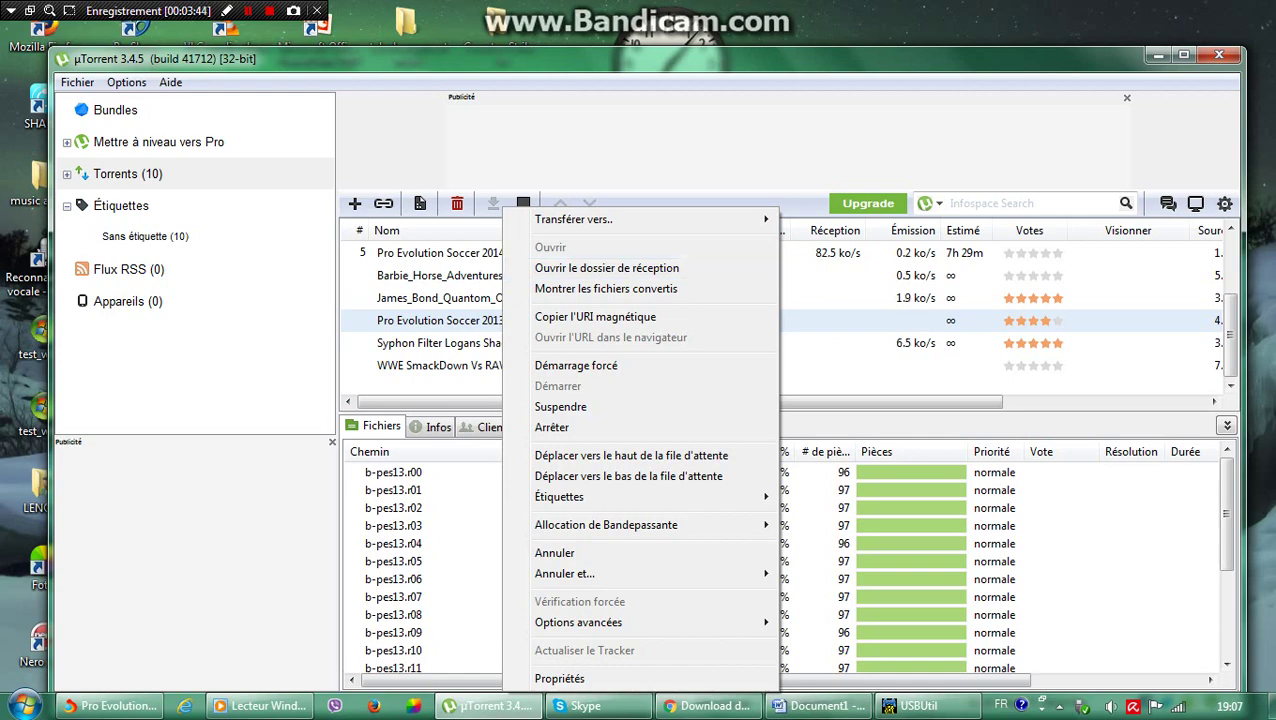
left_click(880, 384)
left_click(1158, 55)
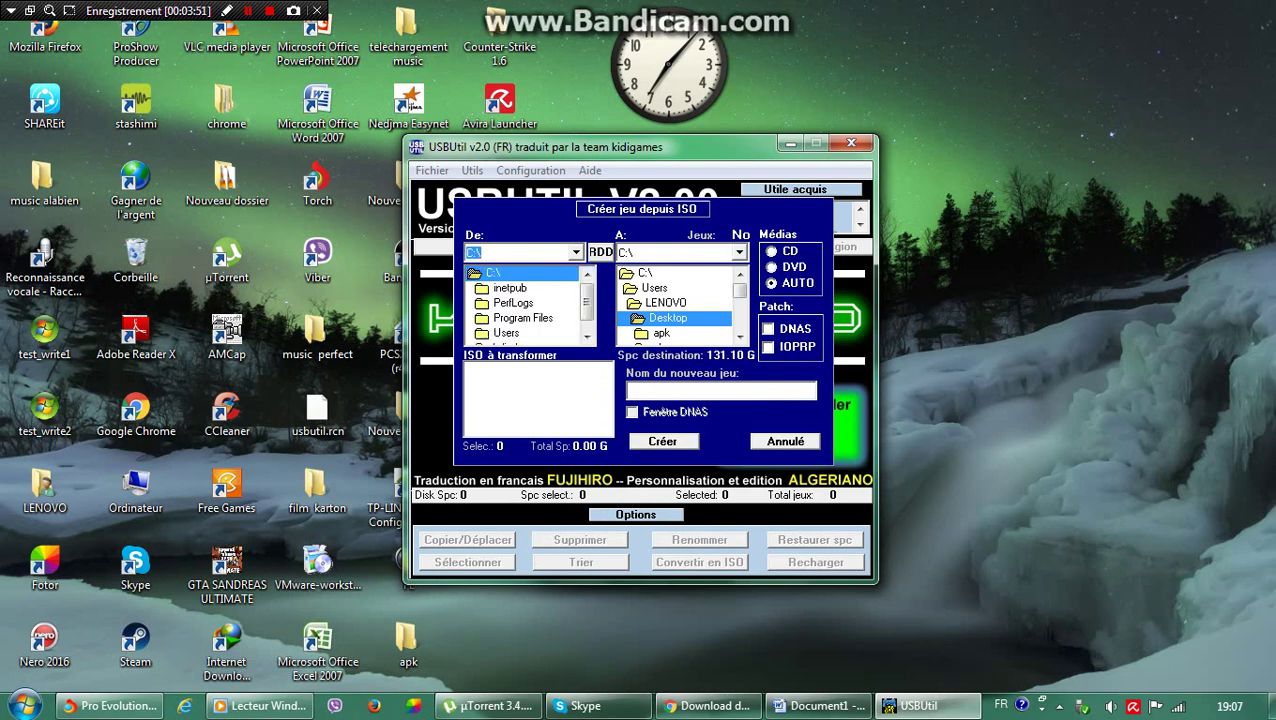
Set the source folder for the ISO files to C:\Program Files\jeux.
left_click_drag(587, 302, 587, 302)
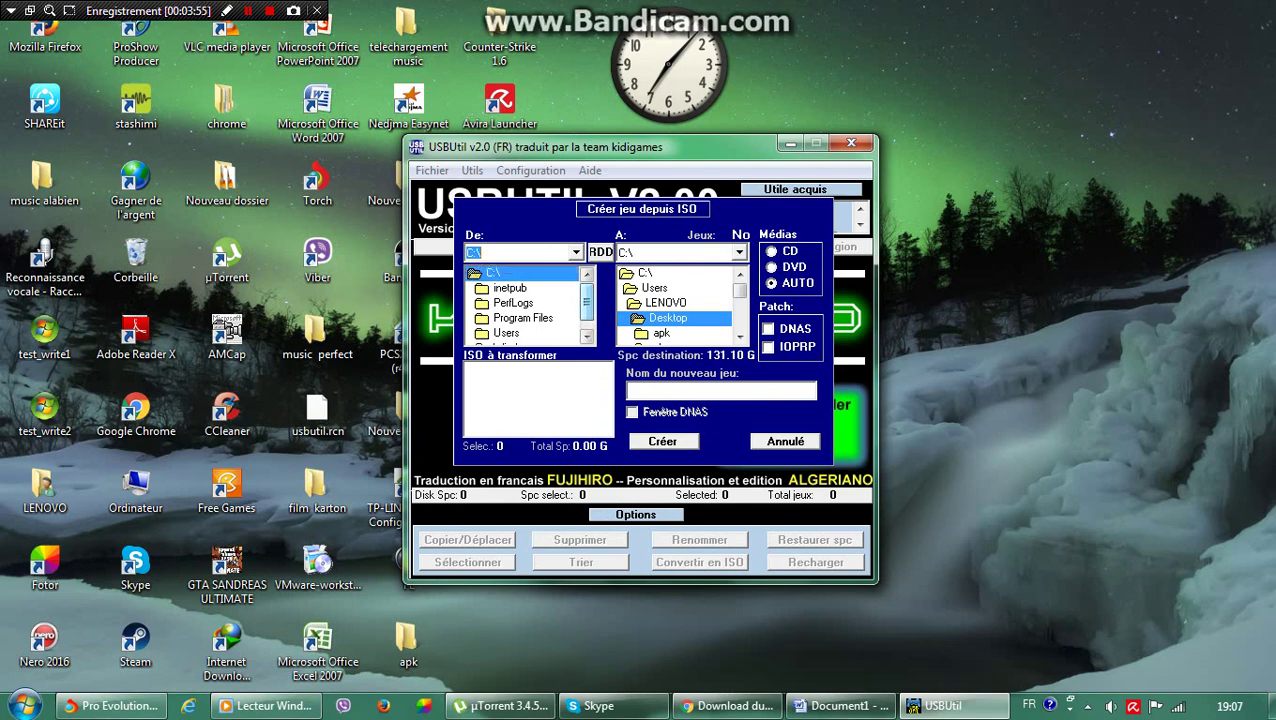
double_click(523, 318)
scroll(523, 318, "down", 1)
scroll(530, 305, "down", 4)
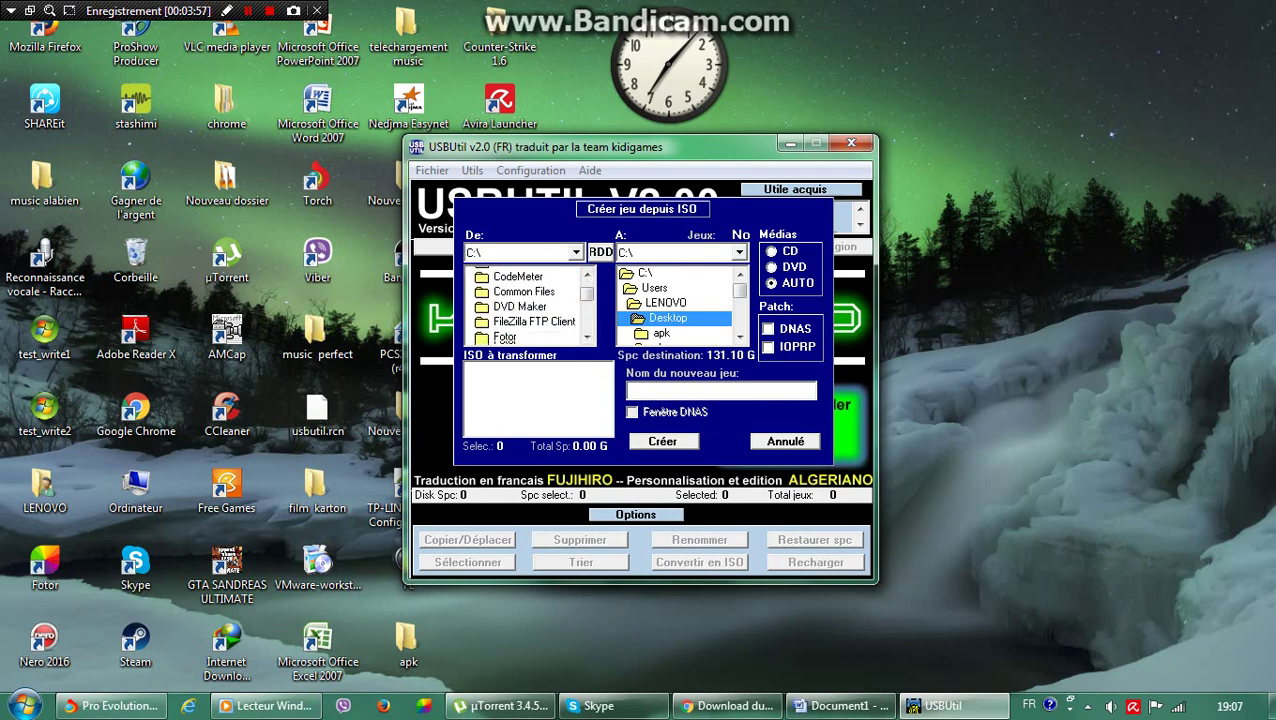
scroll(530, 305, "down", 1)
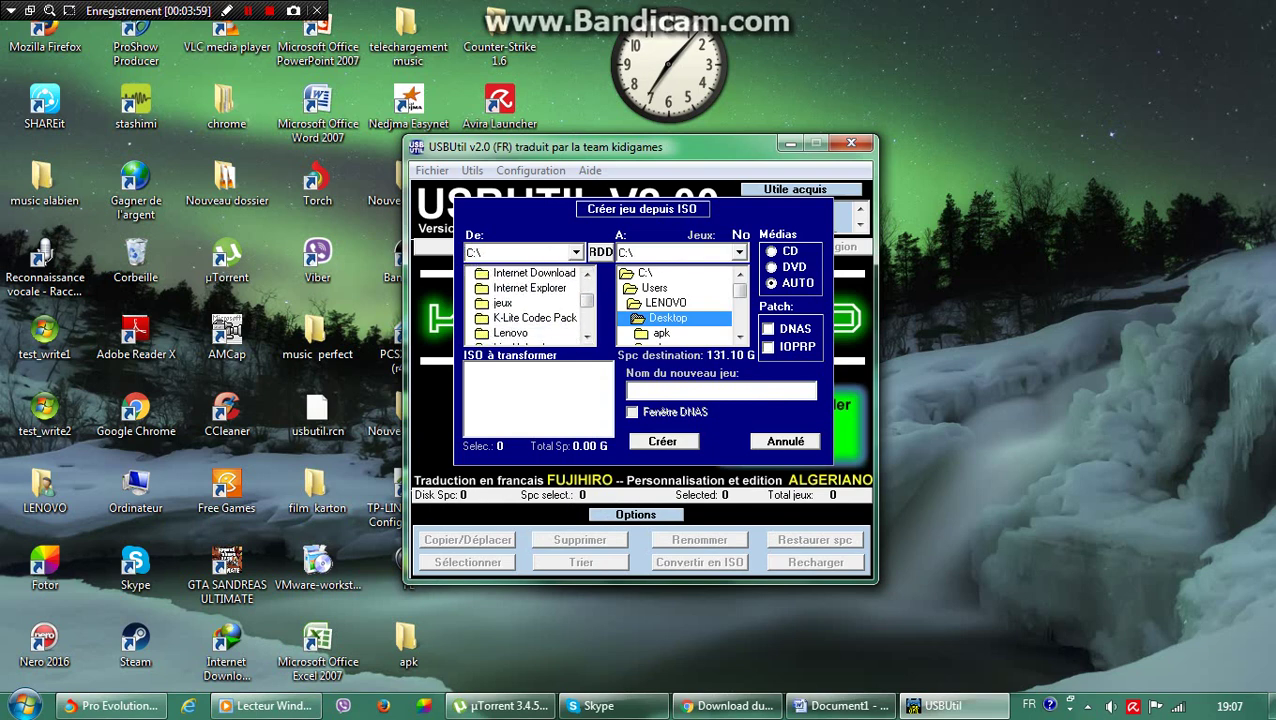
double_click(522, 302)
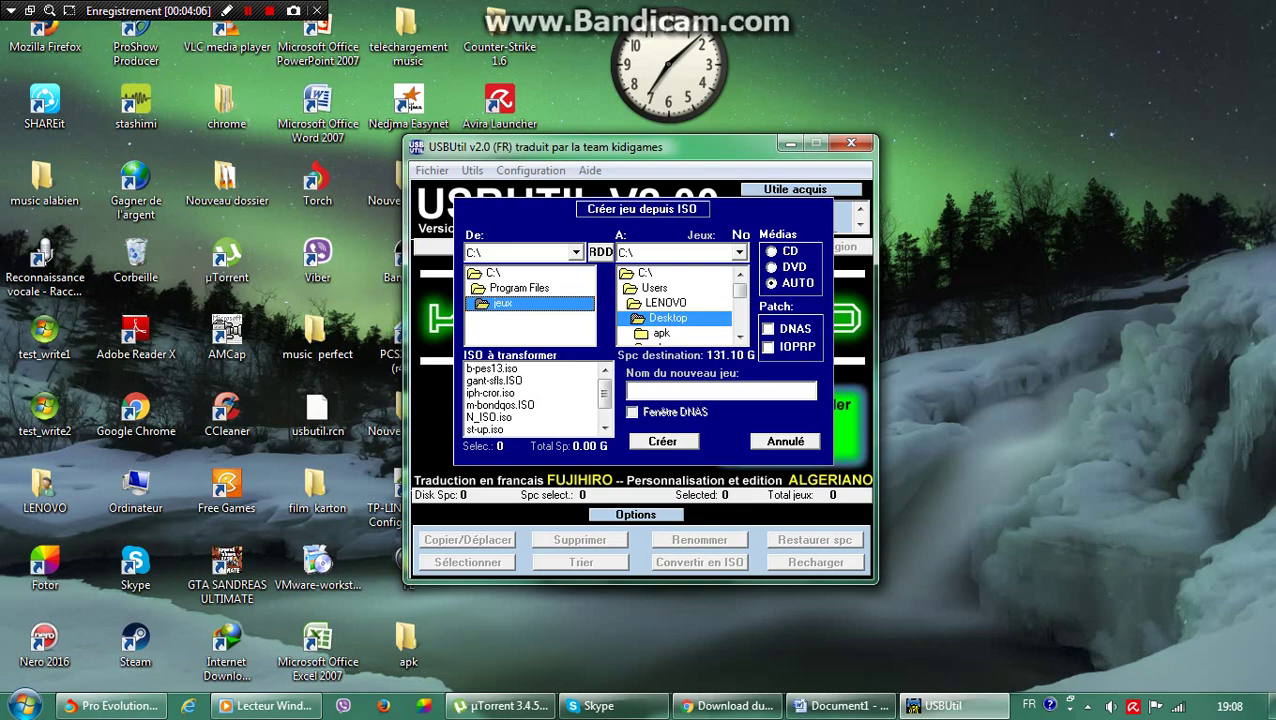
Select m-bondqos.ISO as the image to convert and name the new game "sniper".
left_click(500, 405)
left_click_drag(679, 390, 627, 390)
key("BackSpace")
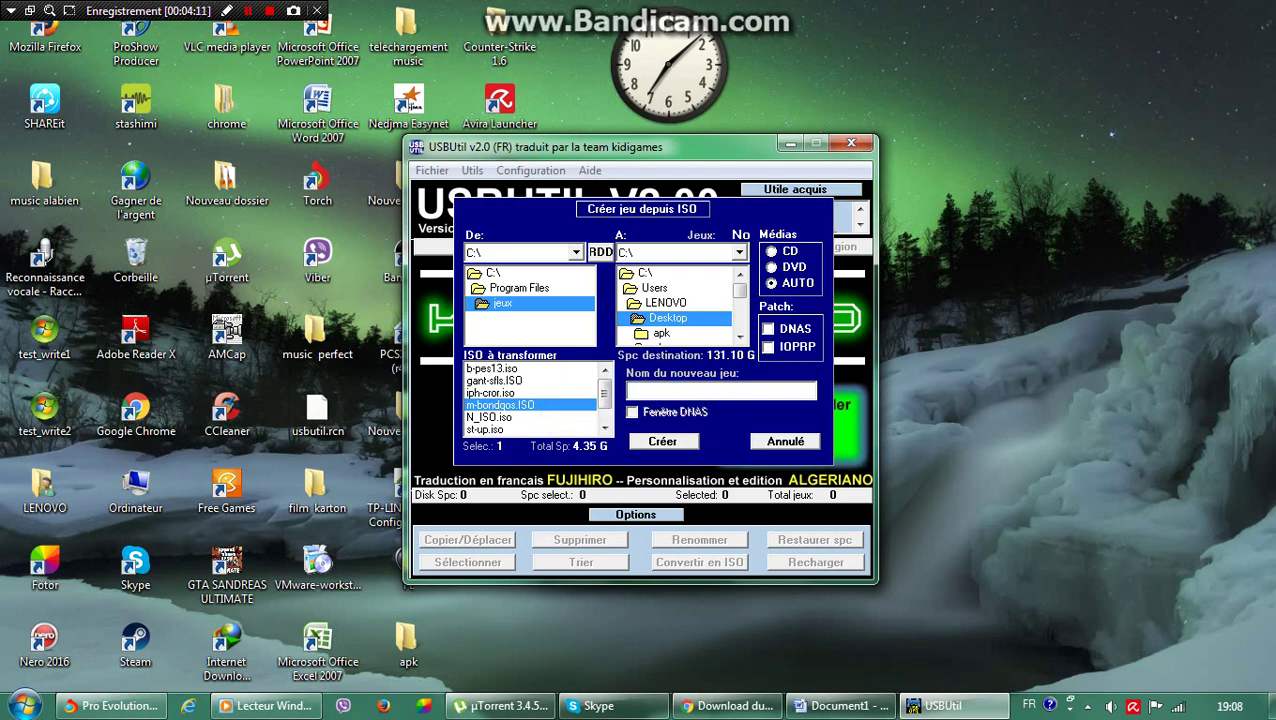
type("sniper")
Set the destination drive to F:\ and create the game from the selected ISO.
left_click(739, 253)
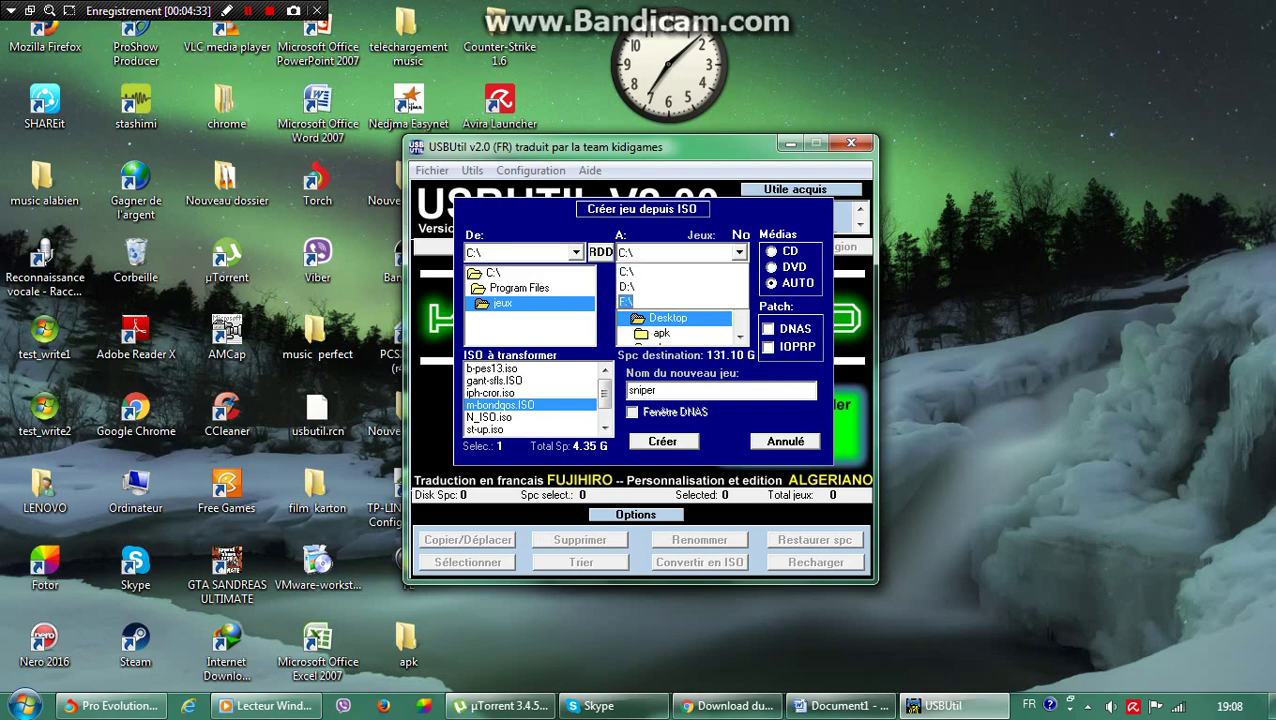
left_click(627, 302)
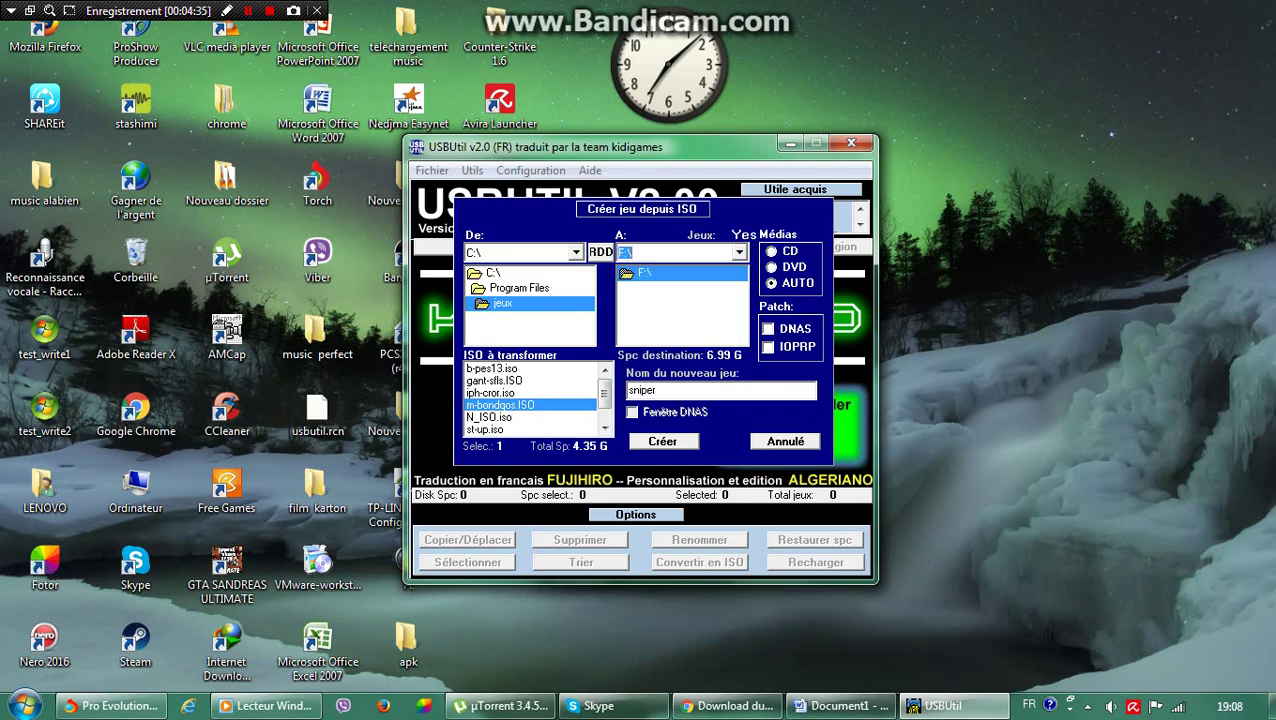
left_click(663, 441)
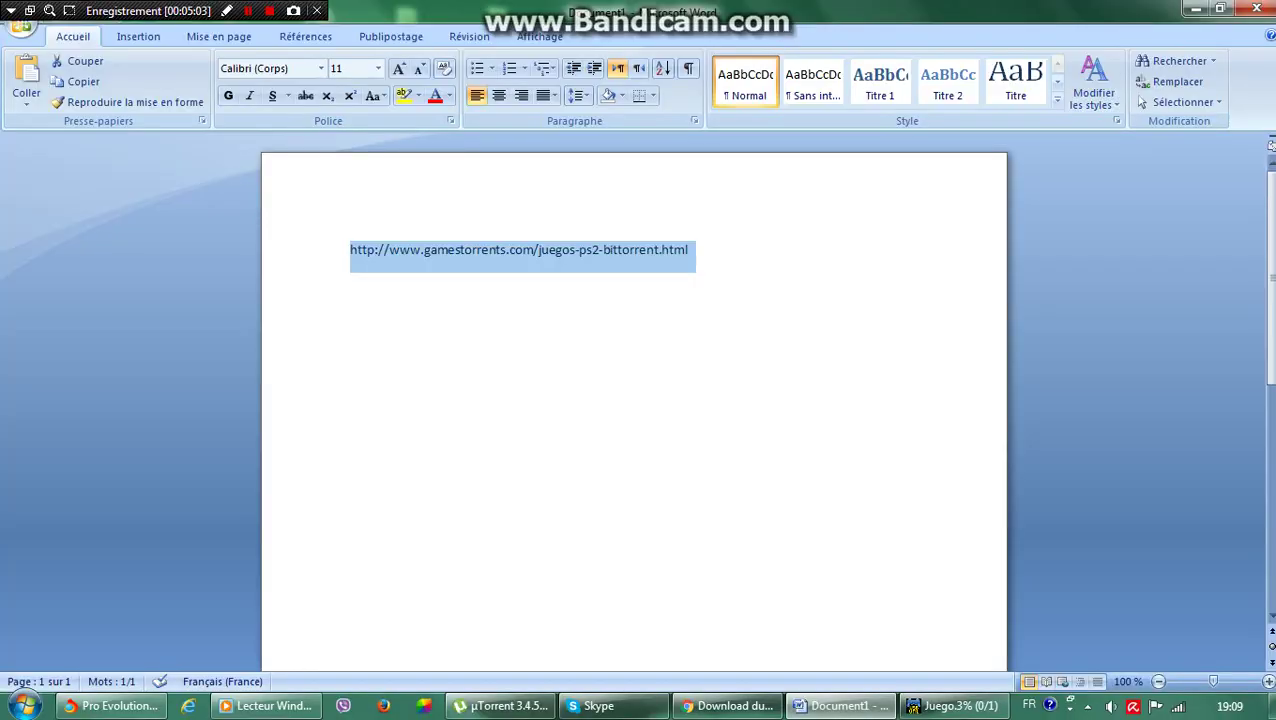
left_click(522, 250)
left_click(500, 250)
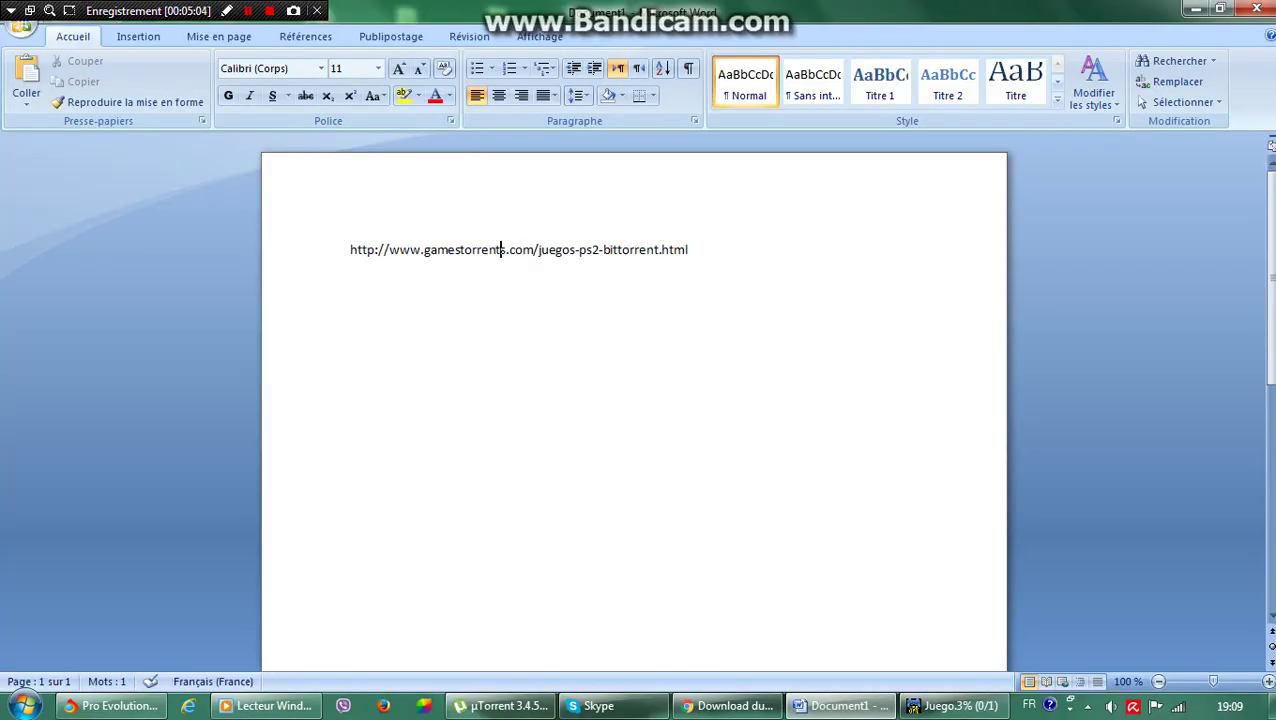
Start a new line below the gamestorrents link and switch the input language to Arabe (Algérie).
key("End")
key("Return")
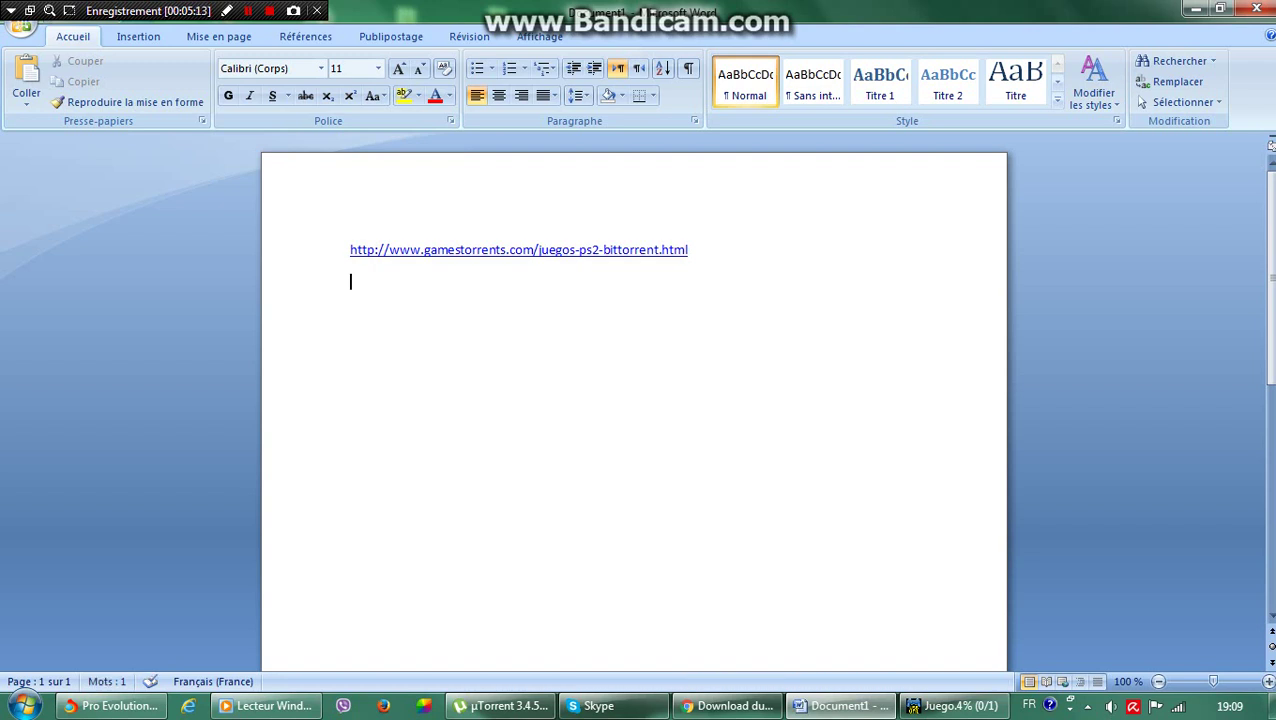
left_click(1029, 705)
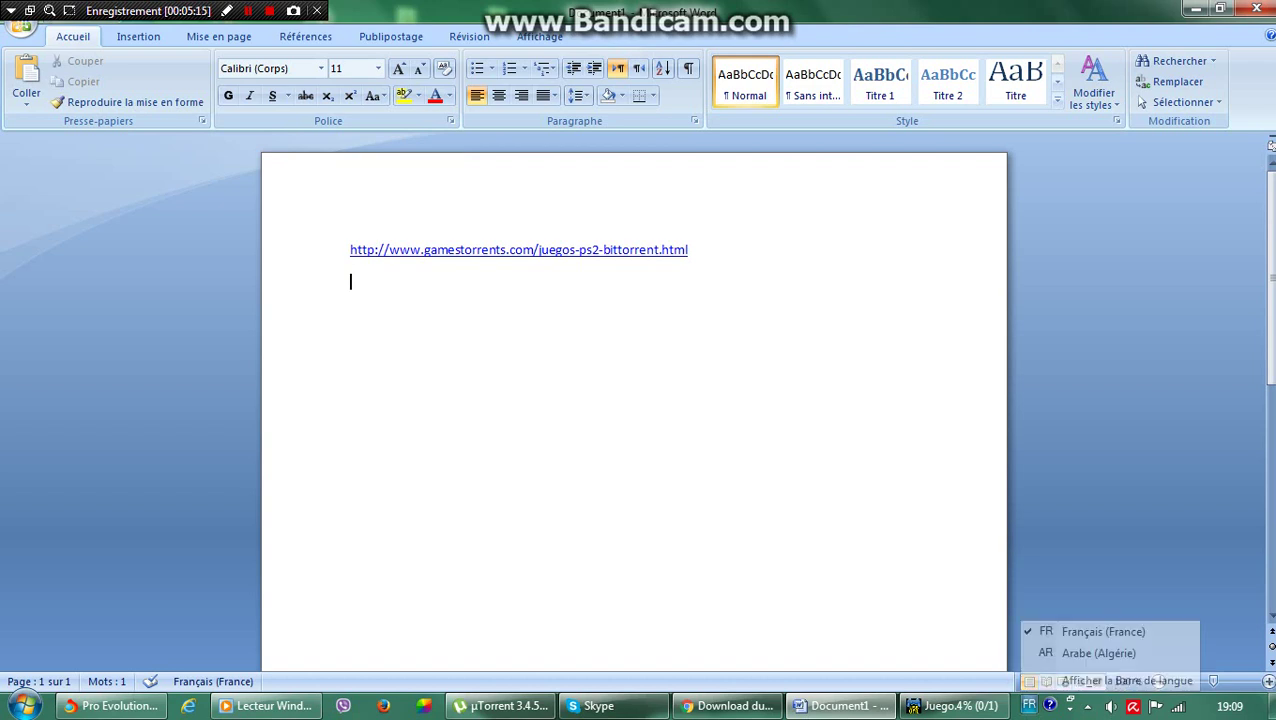
left_click(1098, 653)
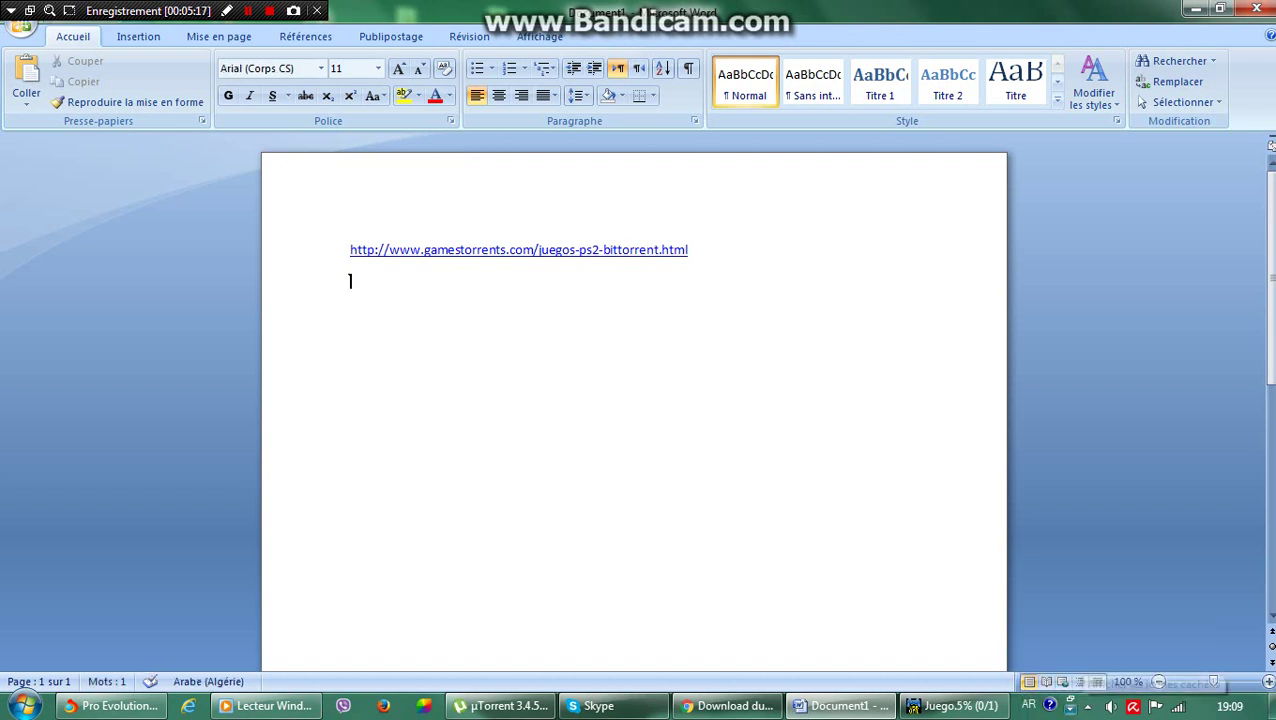
left_click(1070, 703)
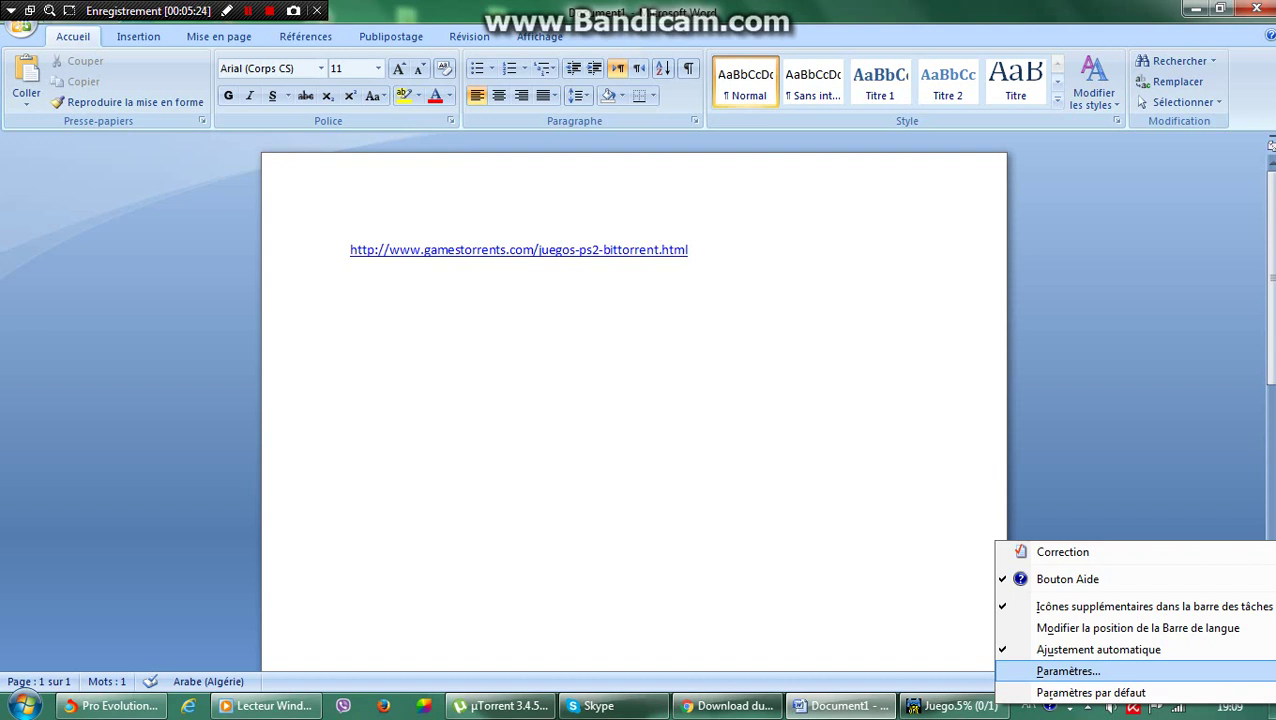
left_click(1068, 671)
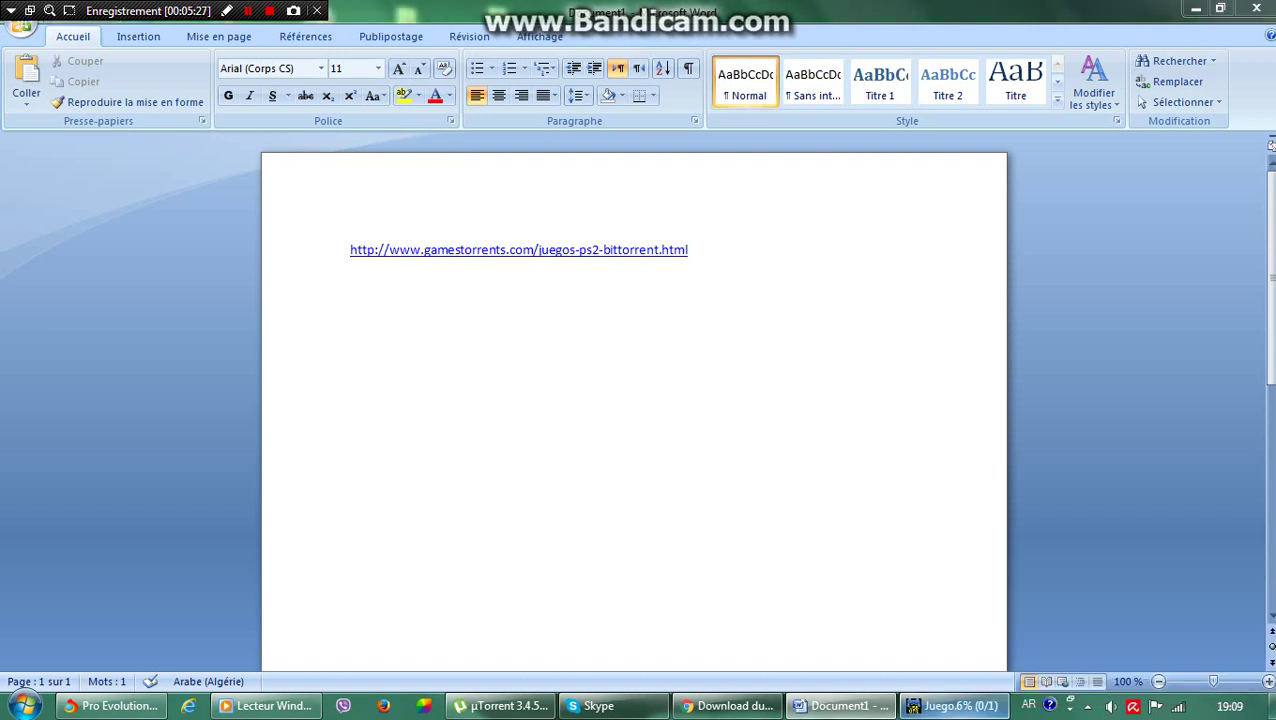
left_click(350, 281)
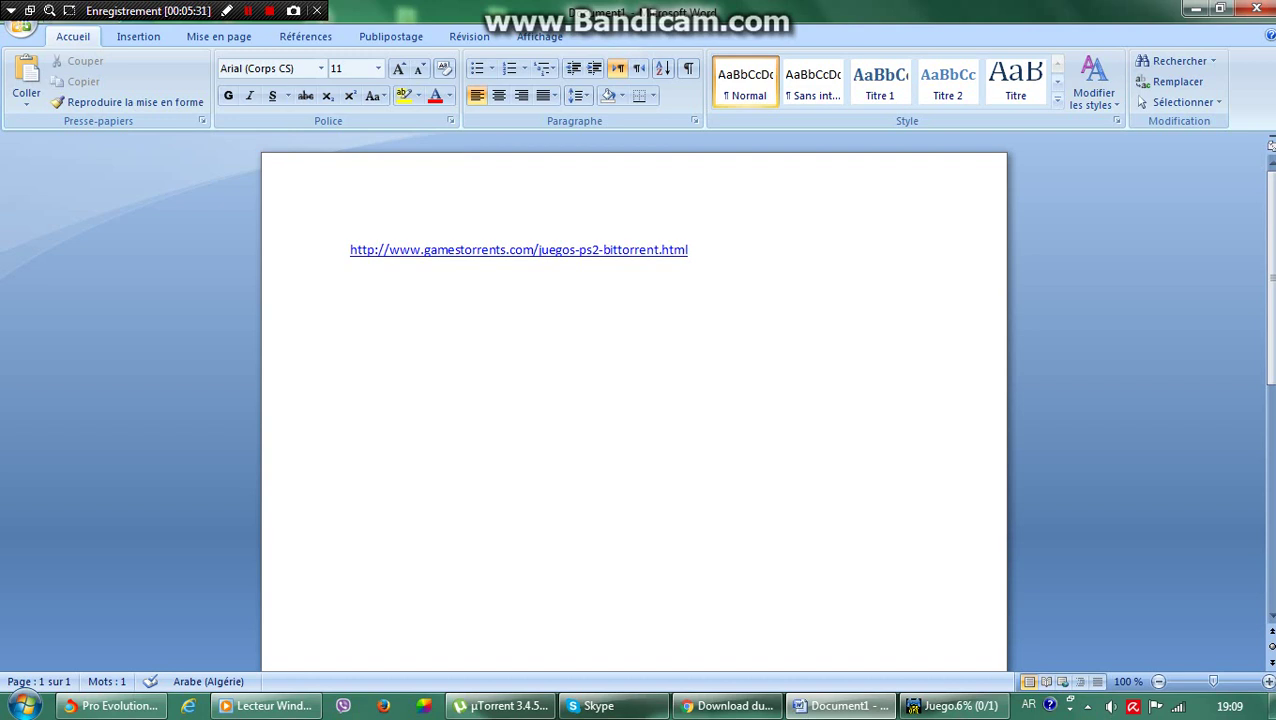
Search the installed programs for "cla" and open the on-screen keyboard, Clavier visuel.
key("super")
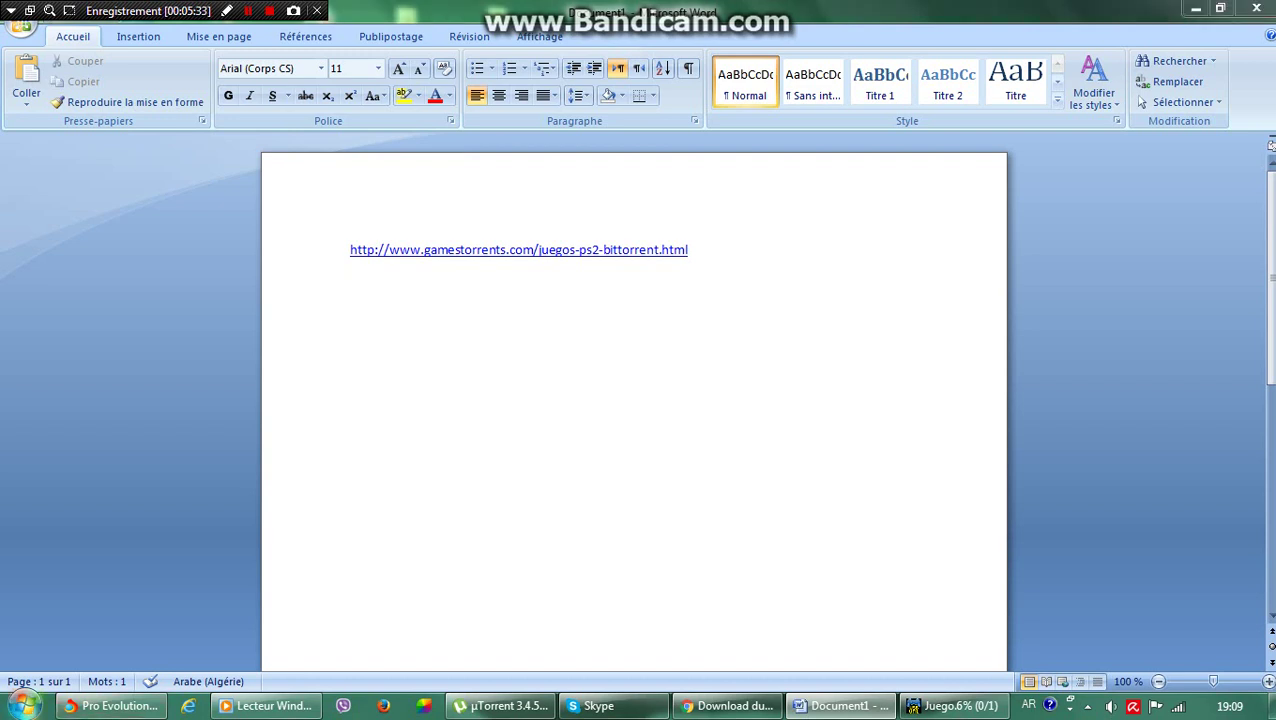
left_click(134, 663)
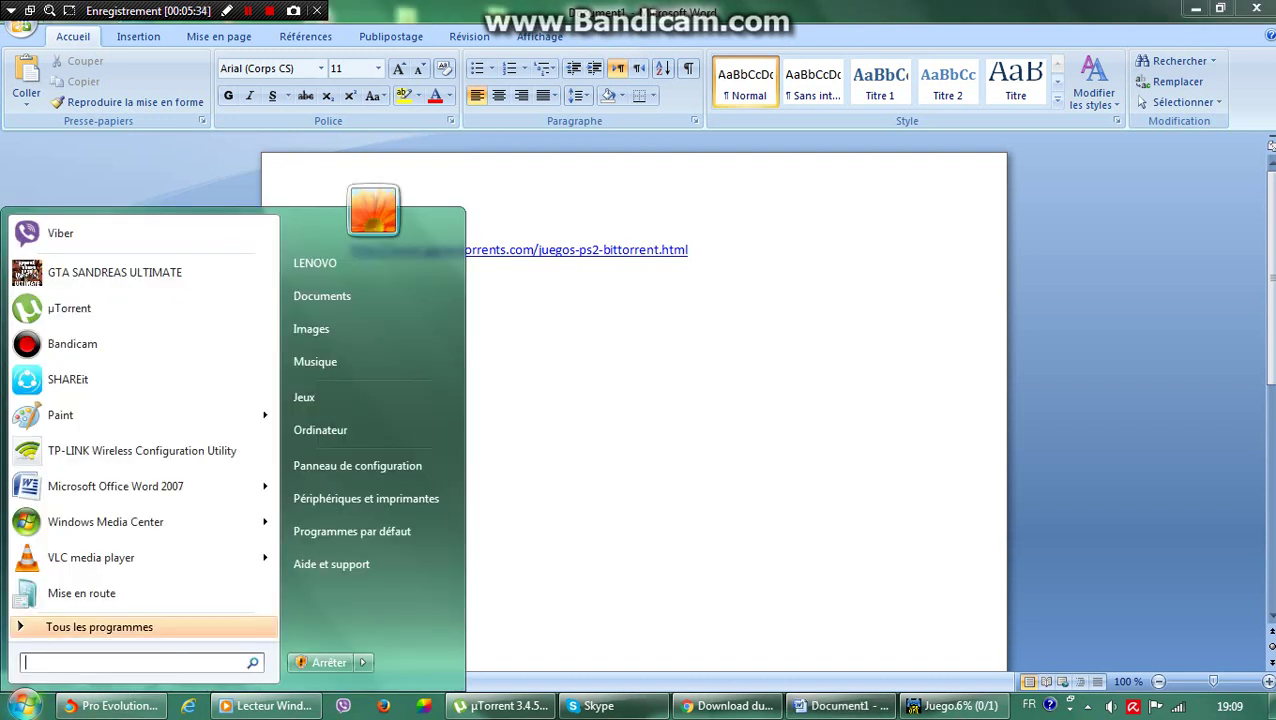
type("cla")
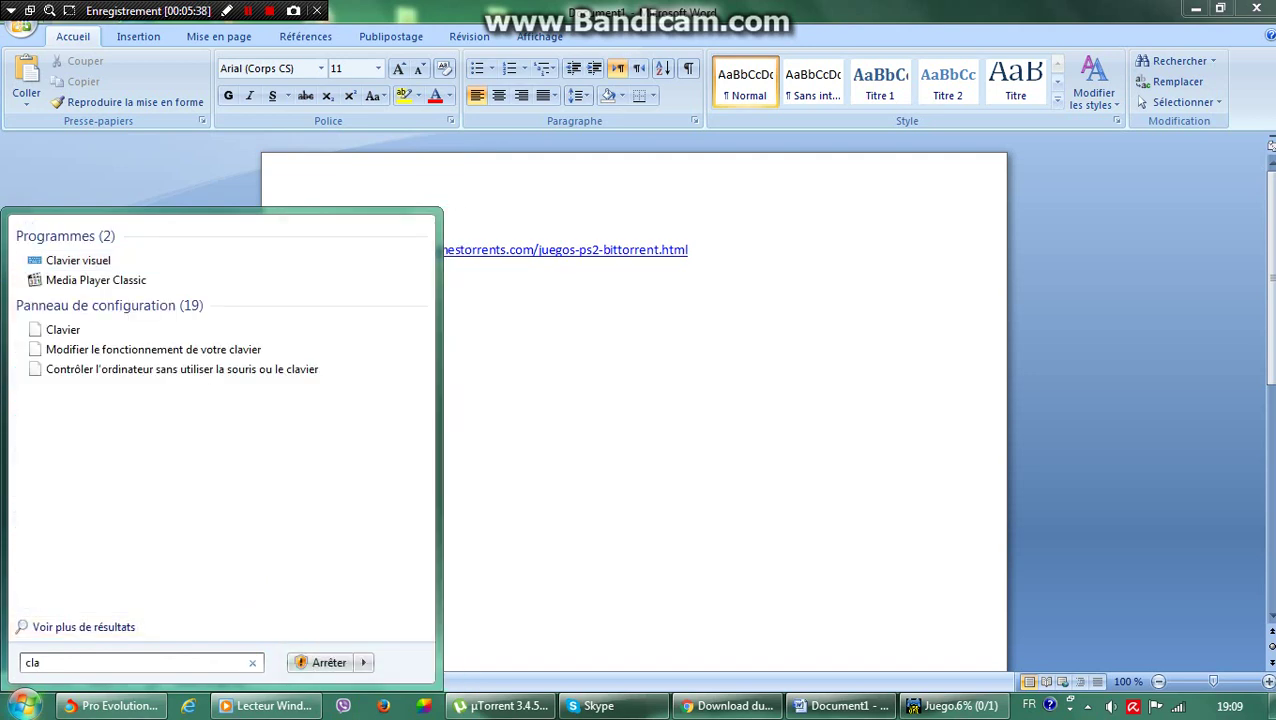
key("Down")
key("Up")
key("Return")
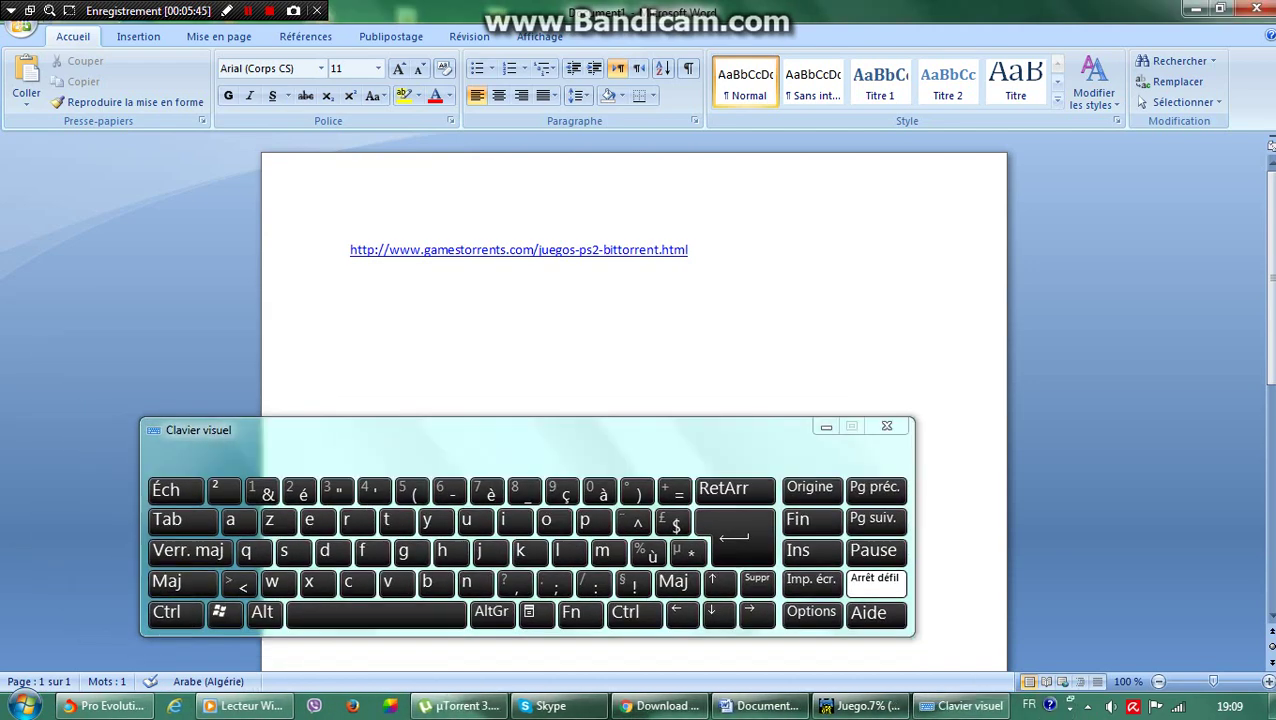
Enter the Arabic word "نتركه" followed by a space below the link using the on-screen keyboard, correcting the mistyped second letter.
left_click(530, 553)
left_click(475, 584)
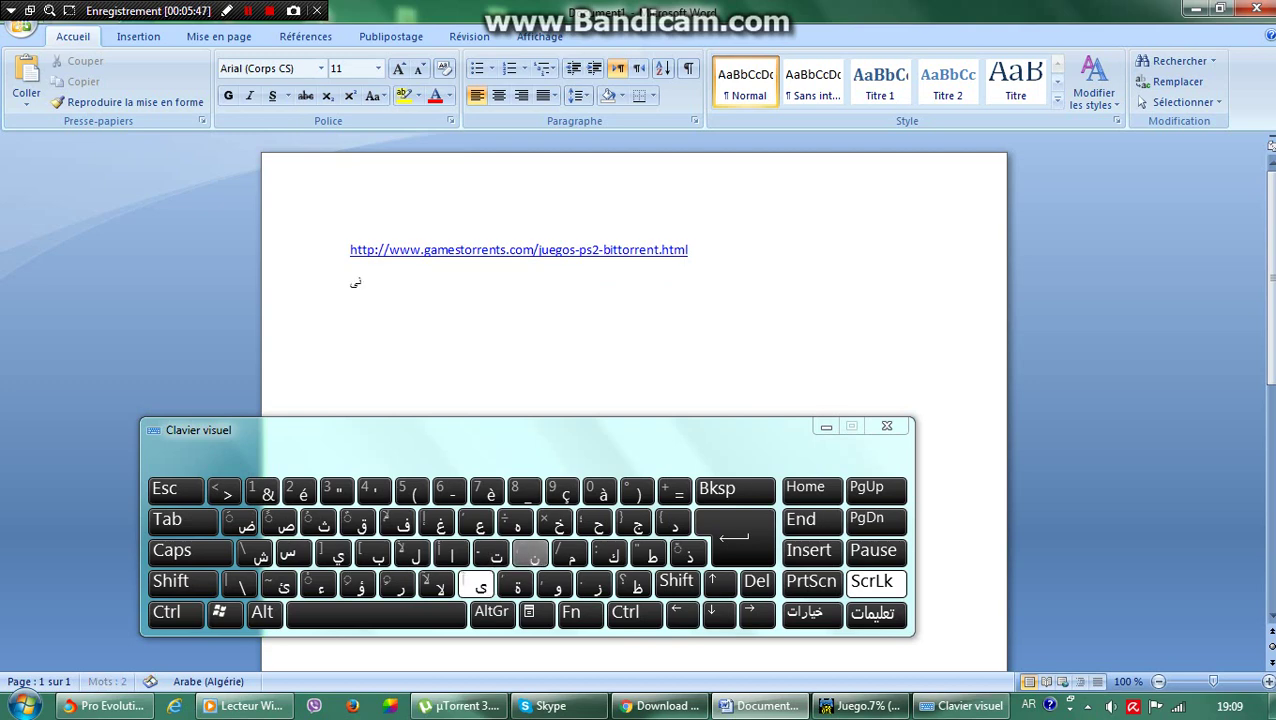
left_click(735, 490)
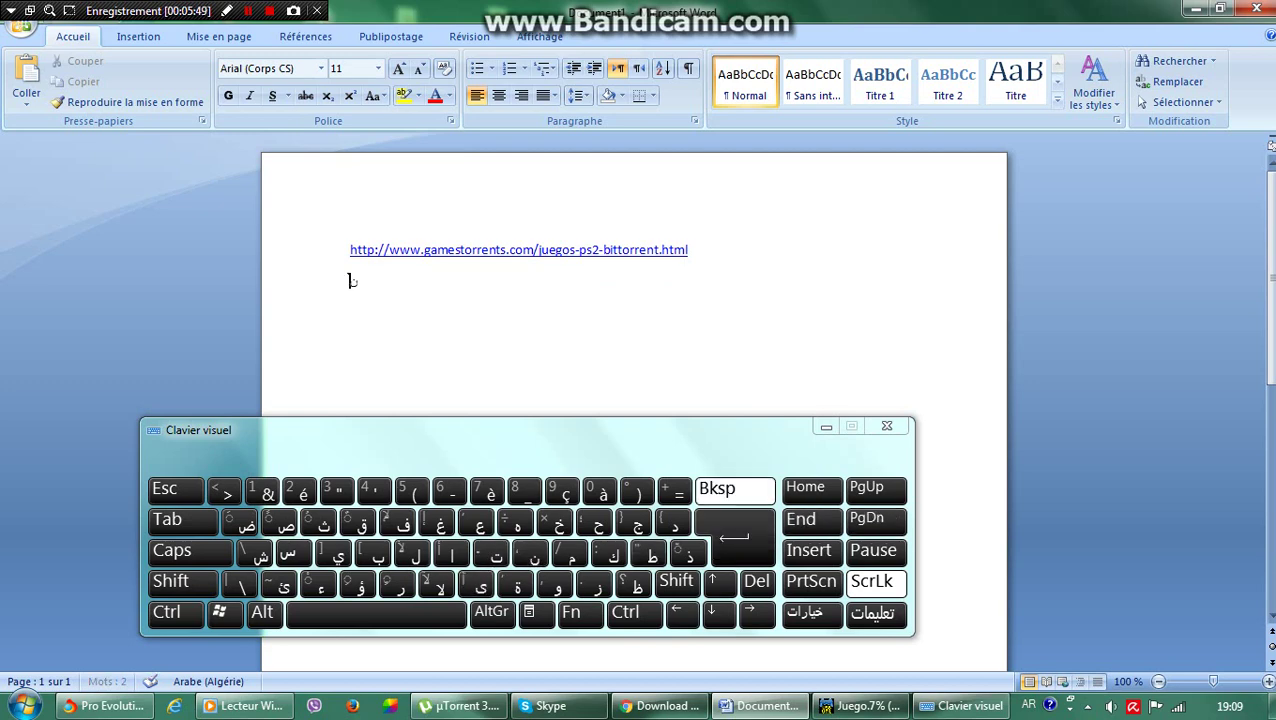
left_click(491, 553)
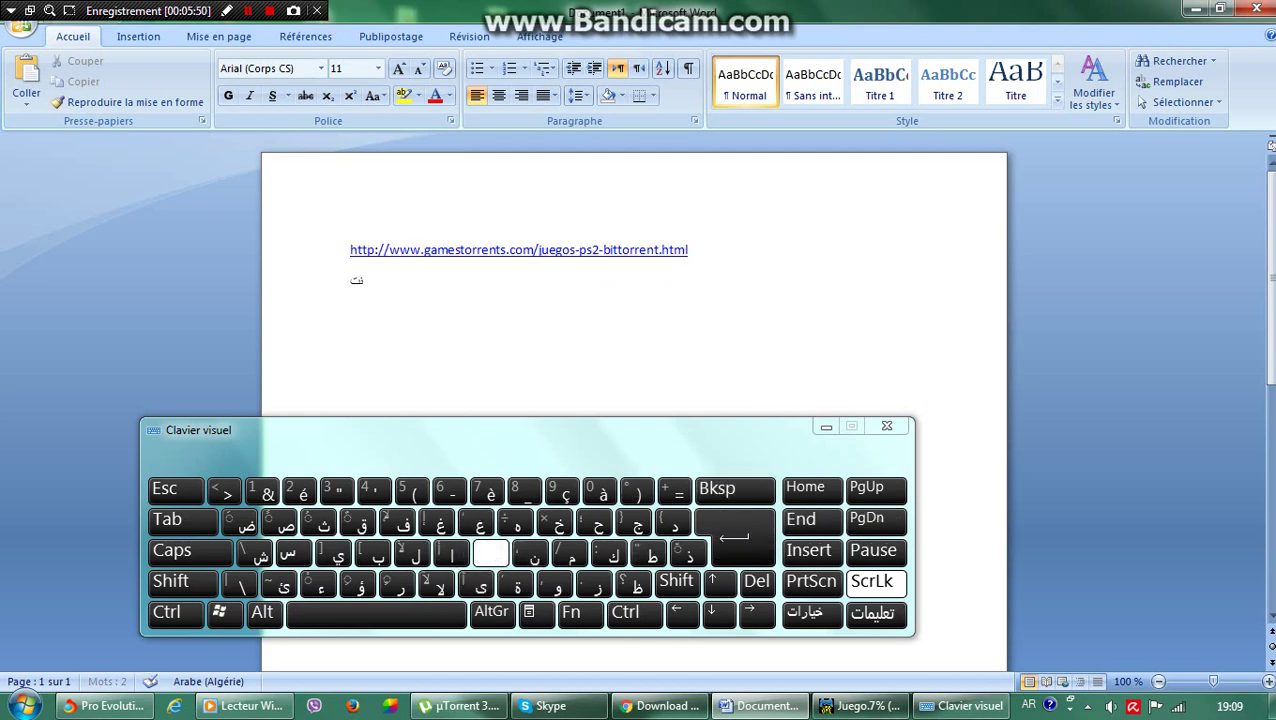
left_click(397, 584)
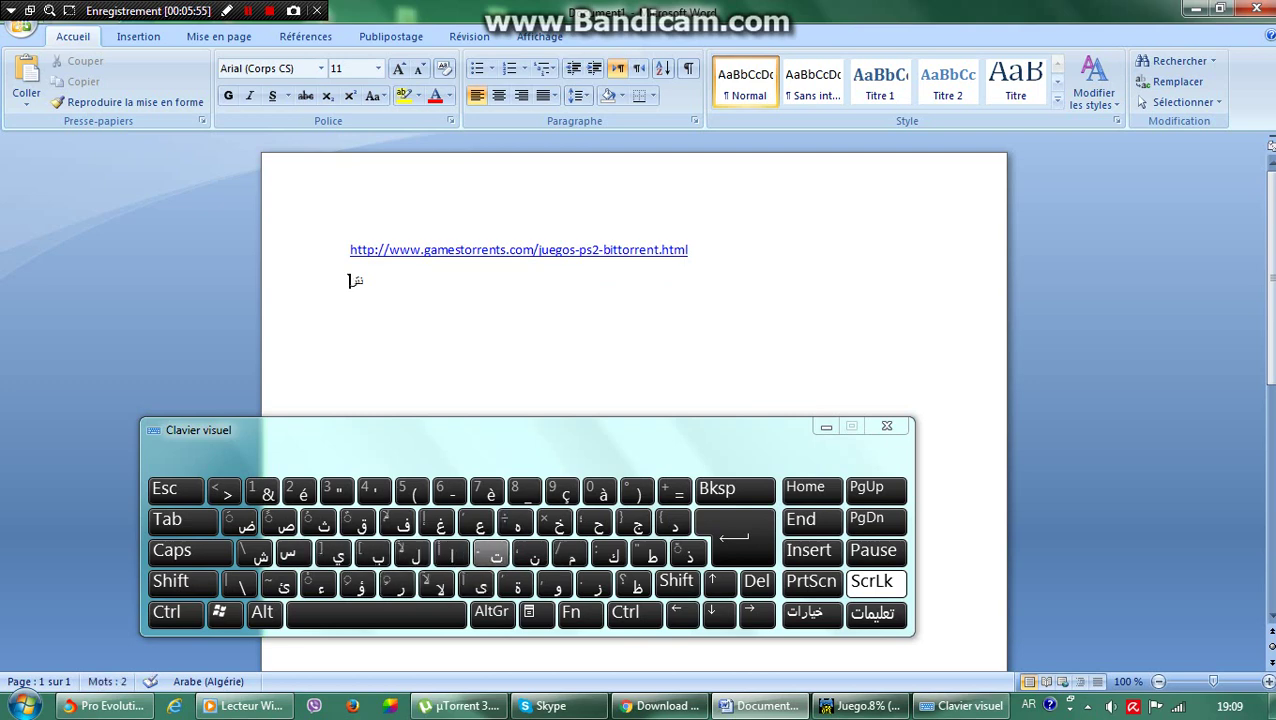
left_click(609, 552)
left_click(516, 522)
left_click(420, 613)
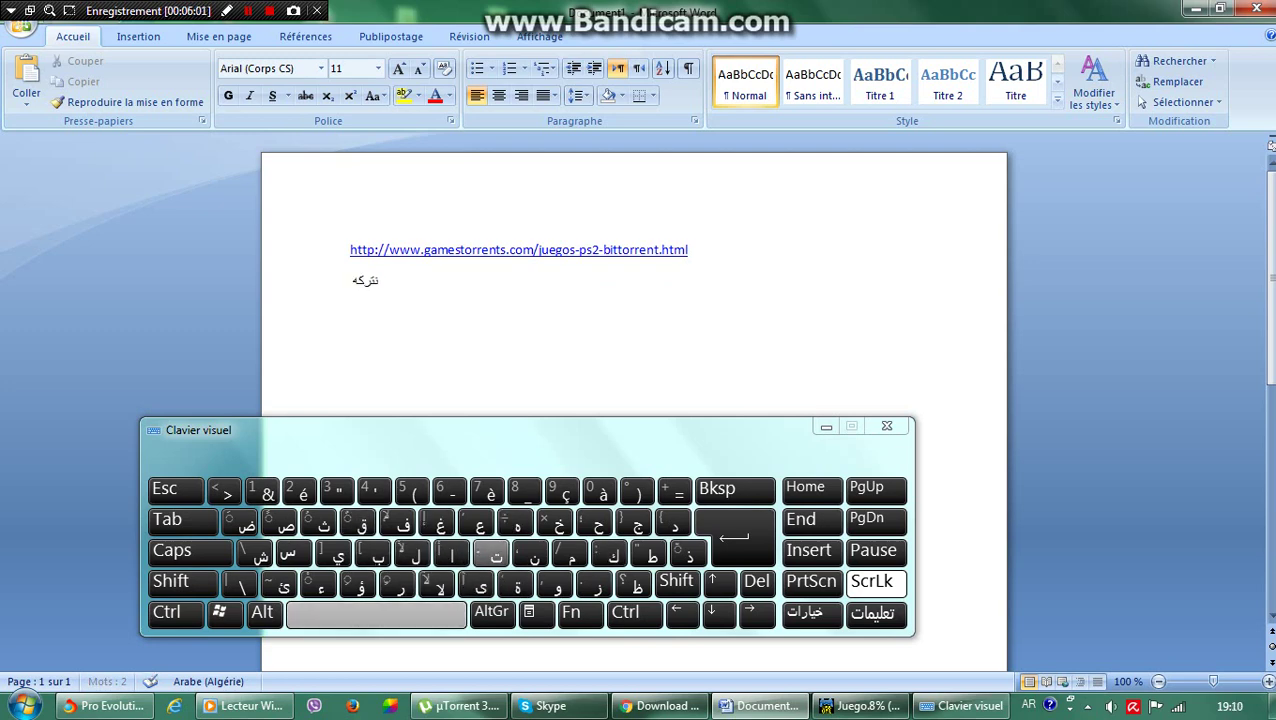
Try adding "يك" to the Arabic line, erase back to "نترك" and add a space.
left_click(333, 551)
left_click(610, 551)
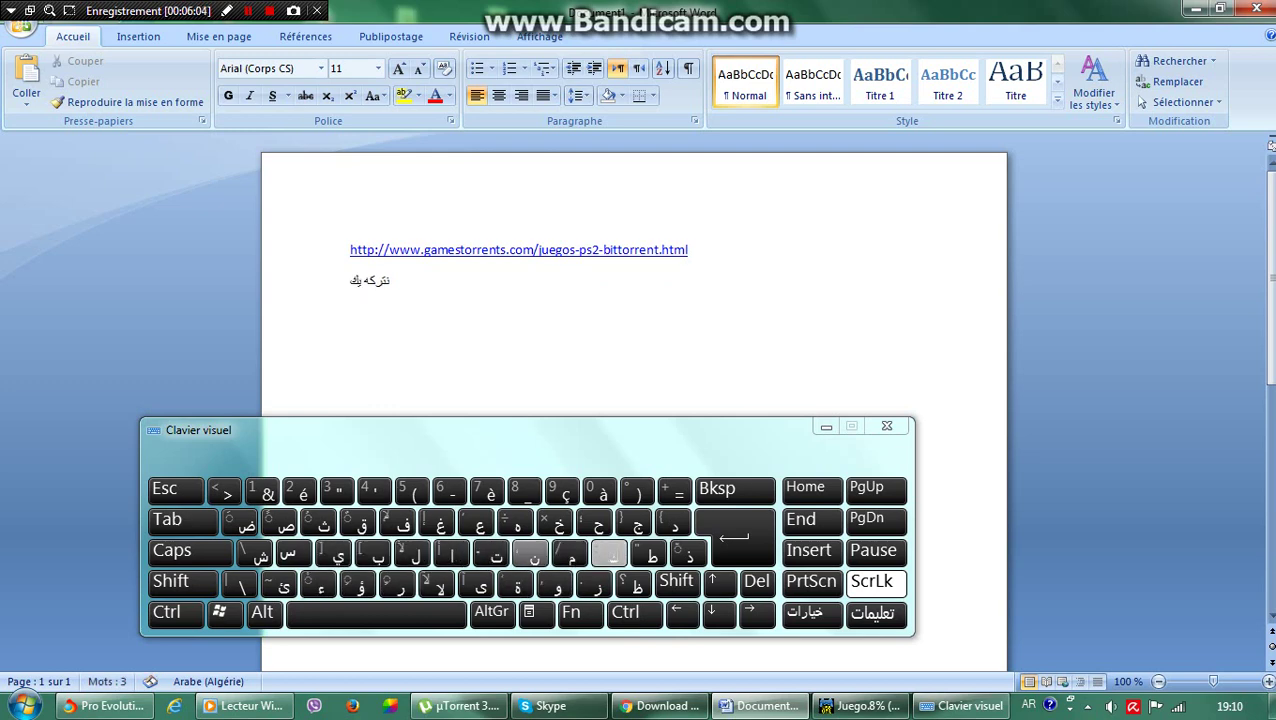
left_click(735, 488)
left_click(735, 488)
left_click(735, 488)
left_click(735, 488)
left_click(376, 612)
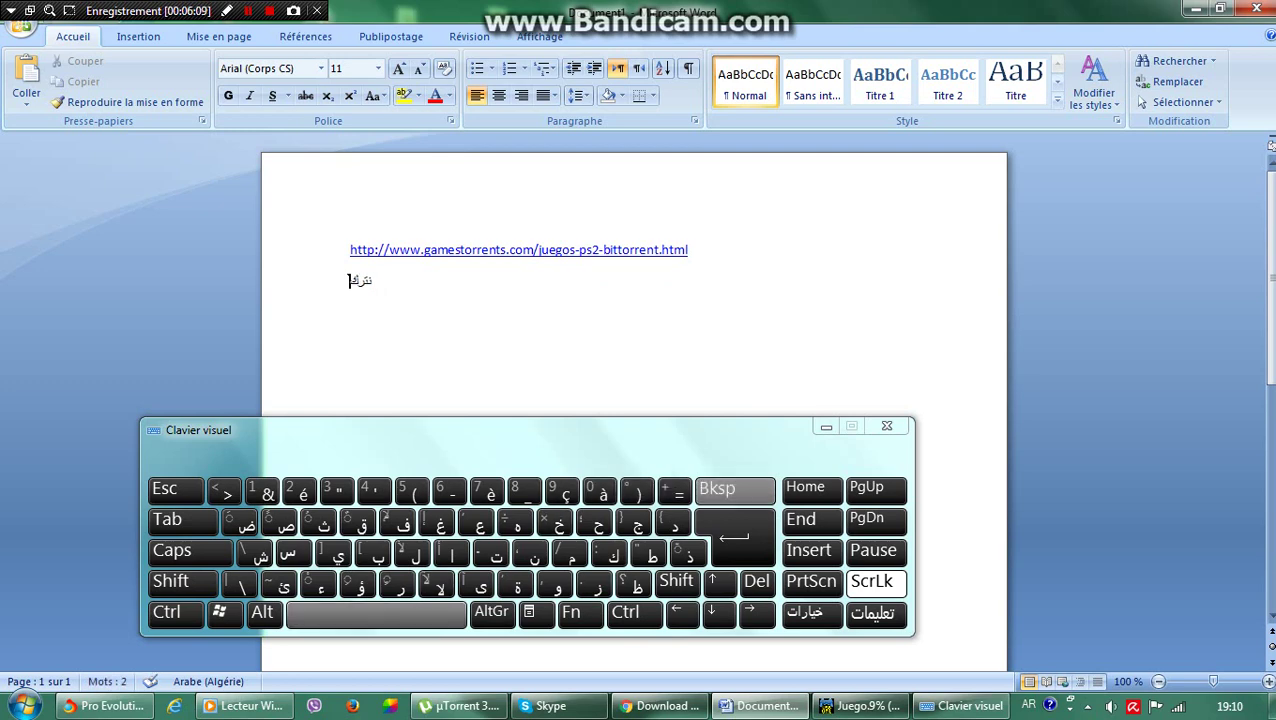